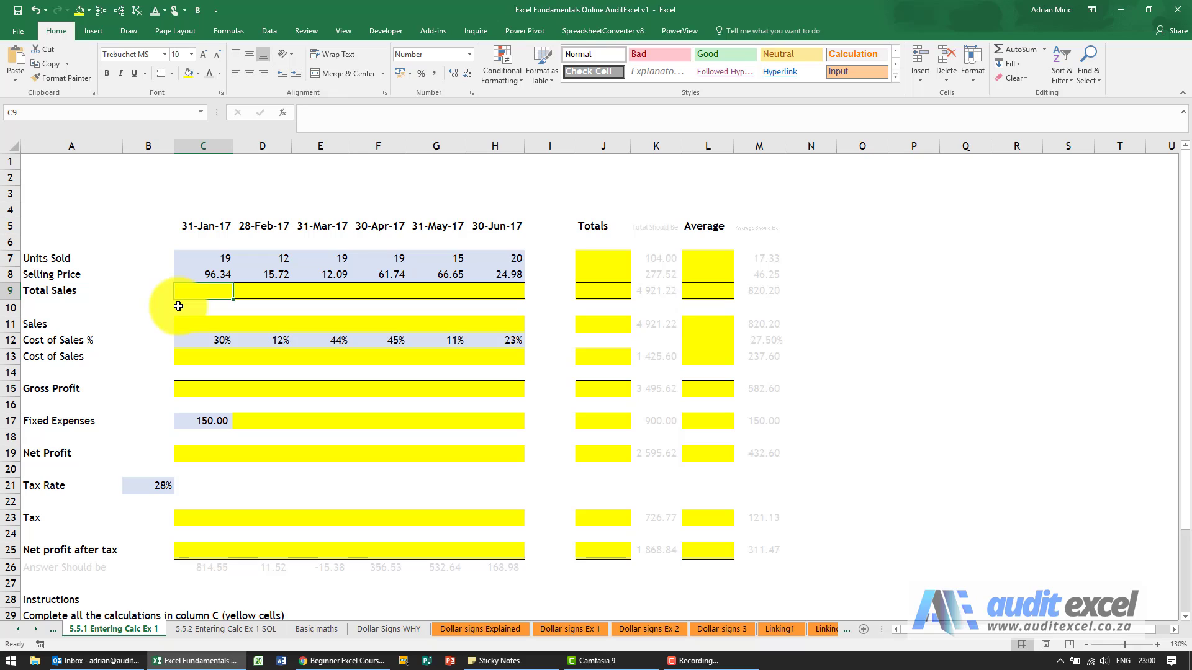
Step: Calculate January's Total Sales in C9 as units sold times selling price with the formula =C7*C8
type("=")
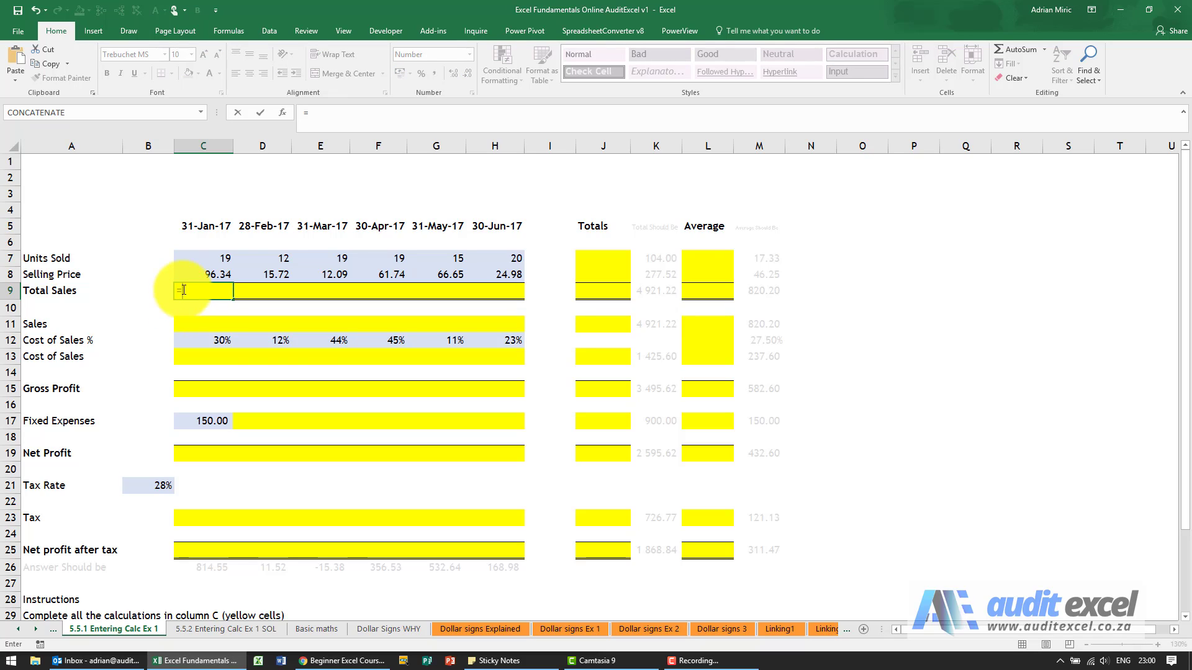
left_click(197, 258)
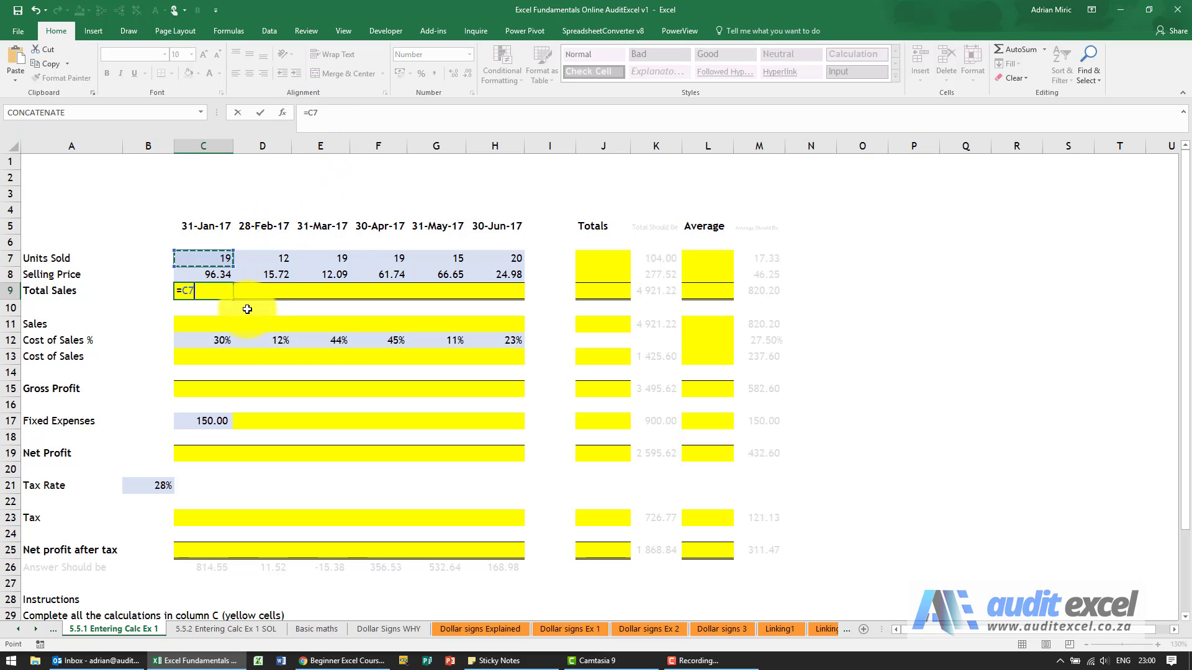
type("*")
left_click(215, 272)
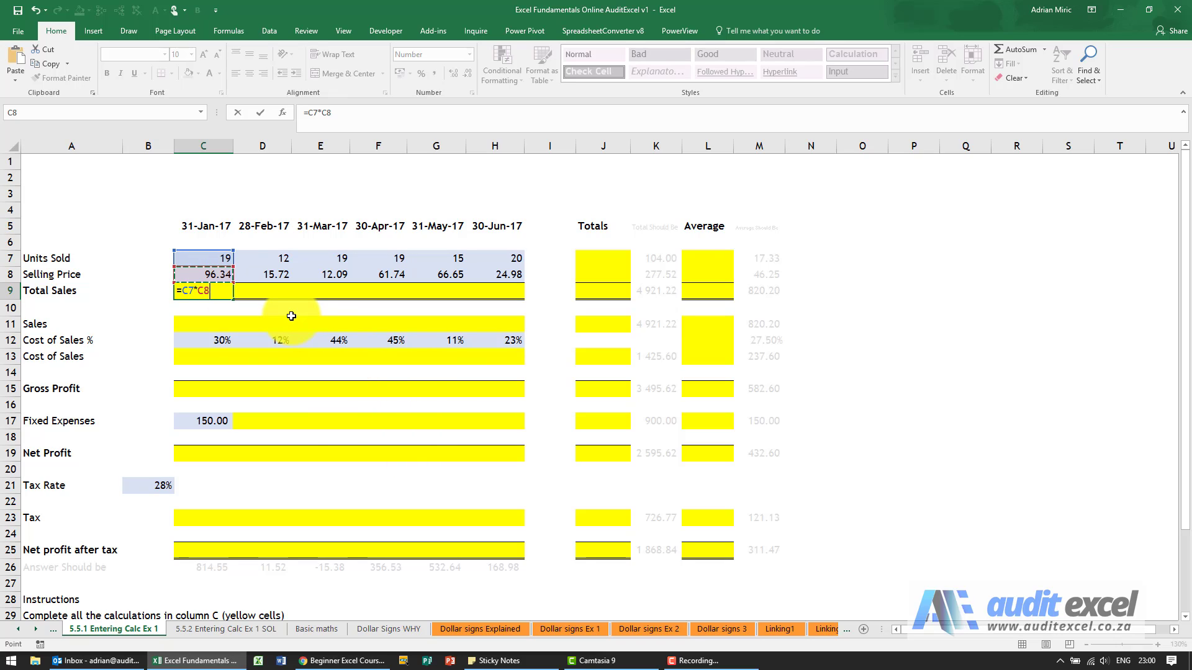
key("Return")
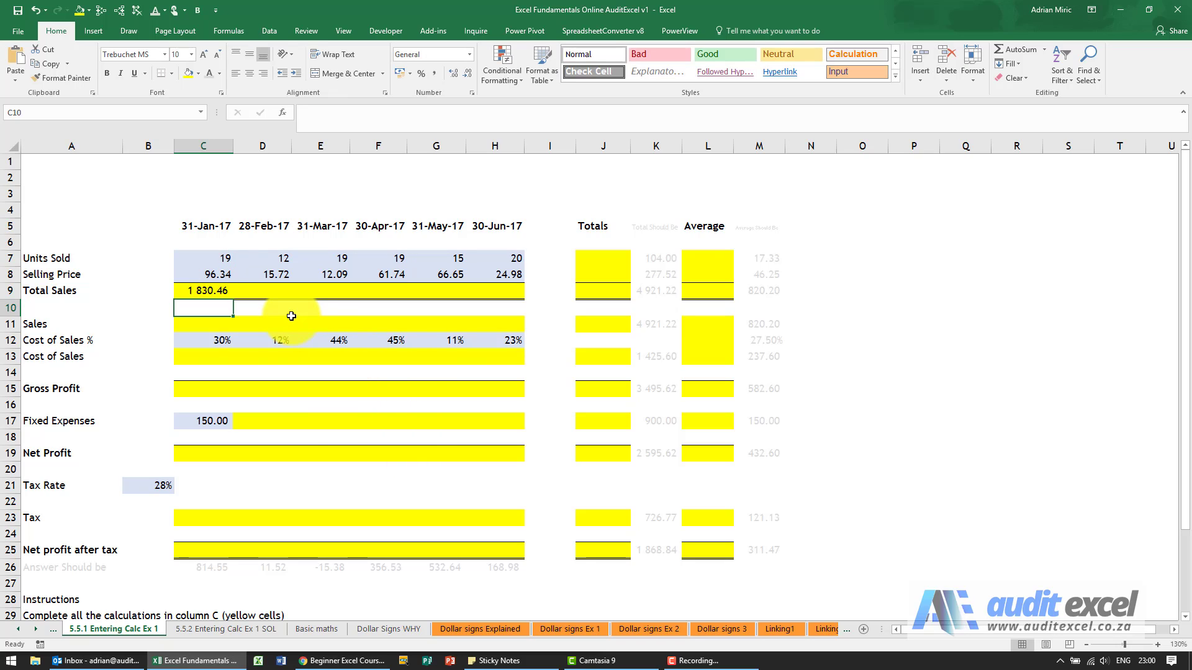
Step: Copy the Total Sales formula from C9 across to H9 and check the January and February formulas
left_click(217, 292)
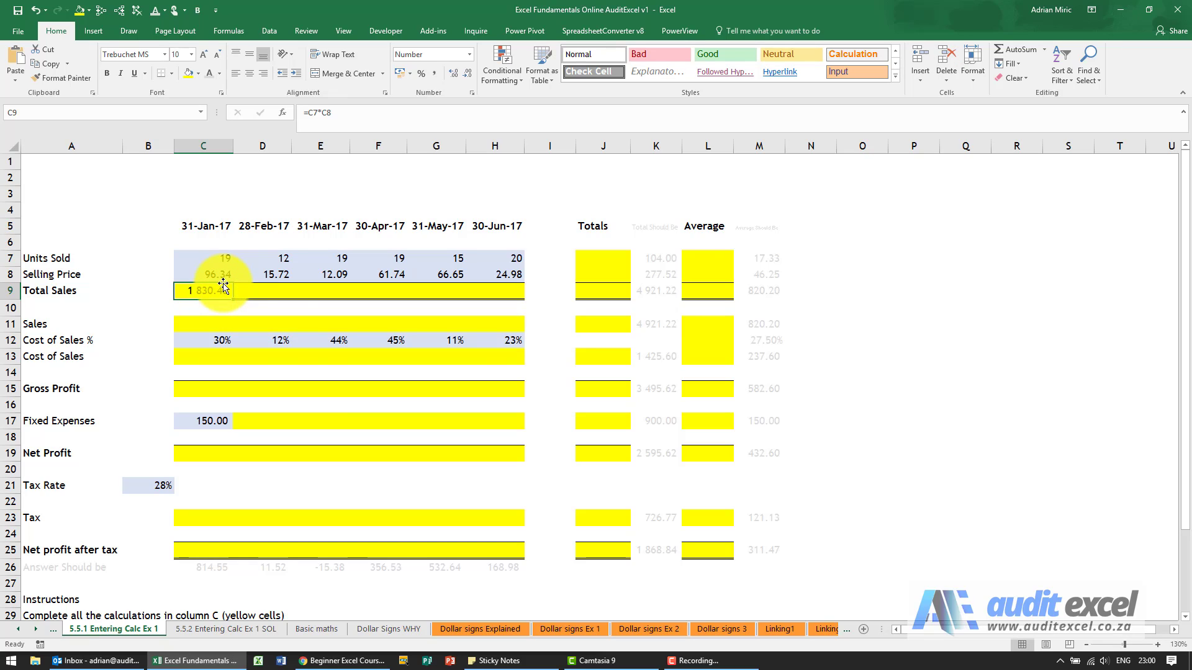
key("ctrl+c")
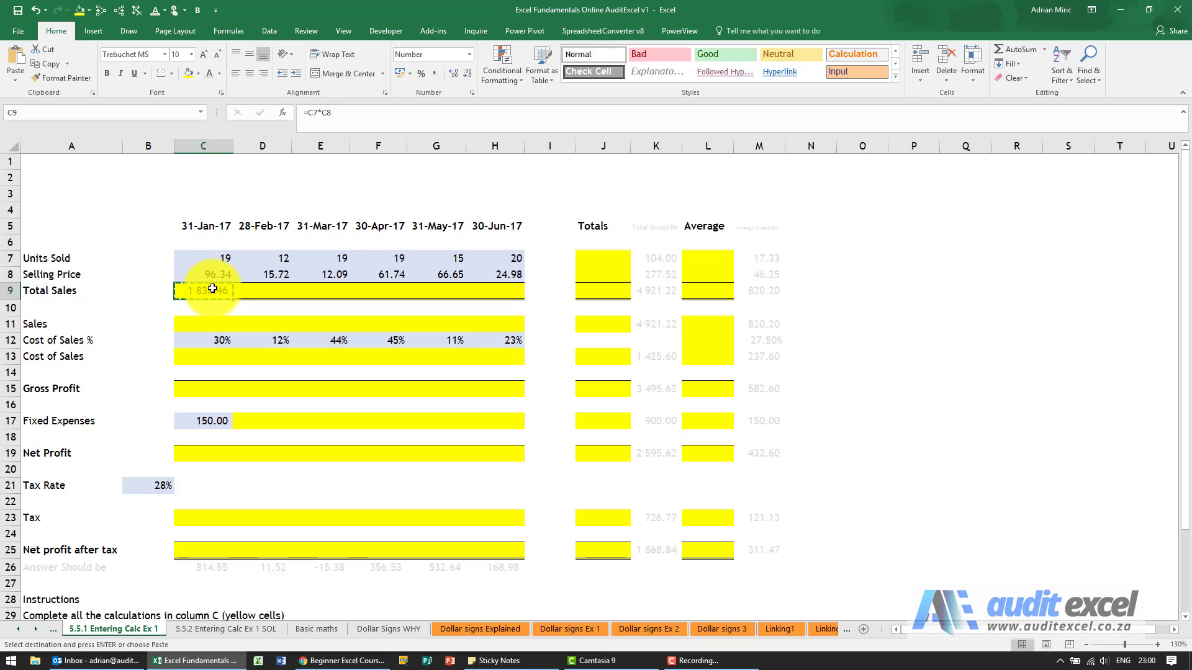
left_click_drag(213, 289, 494, 290)
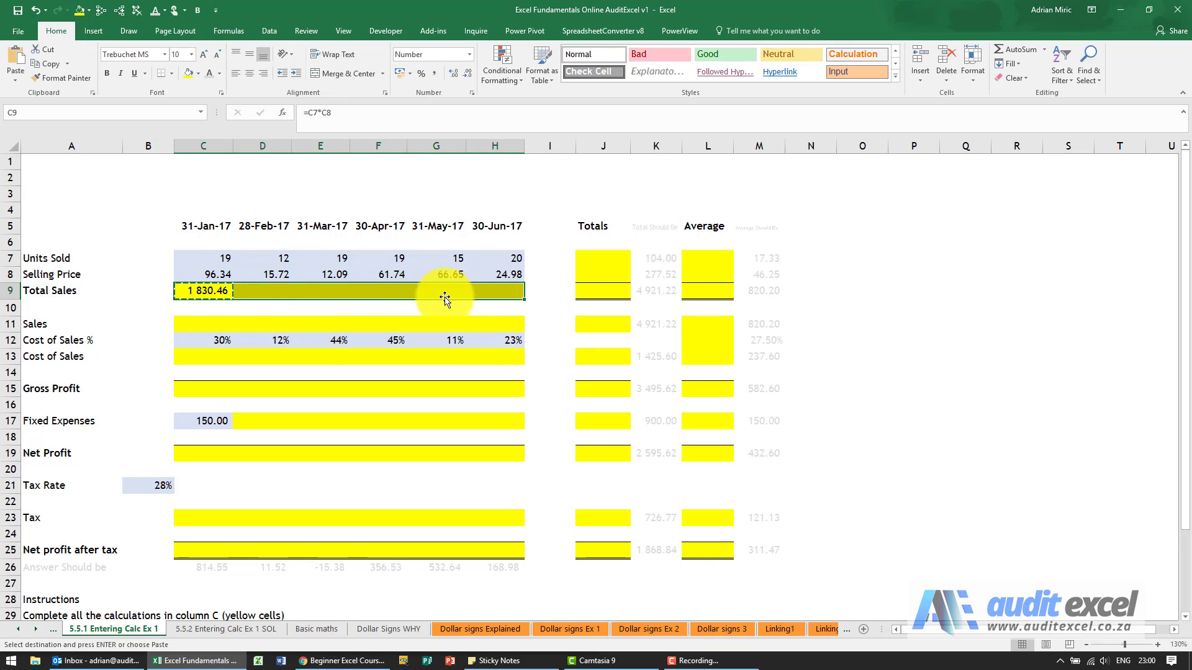
right_click(226, 292)
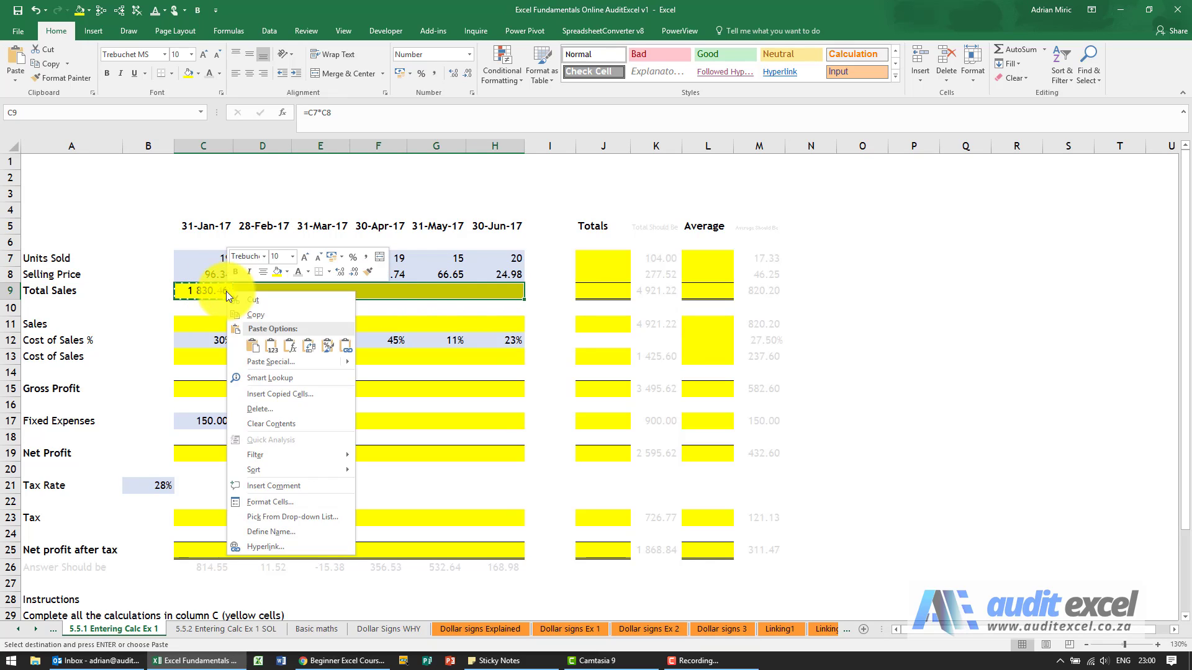
left_click(258, 348)
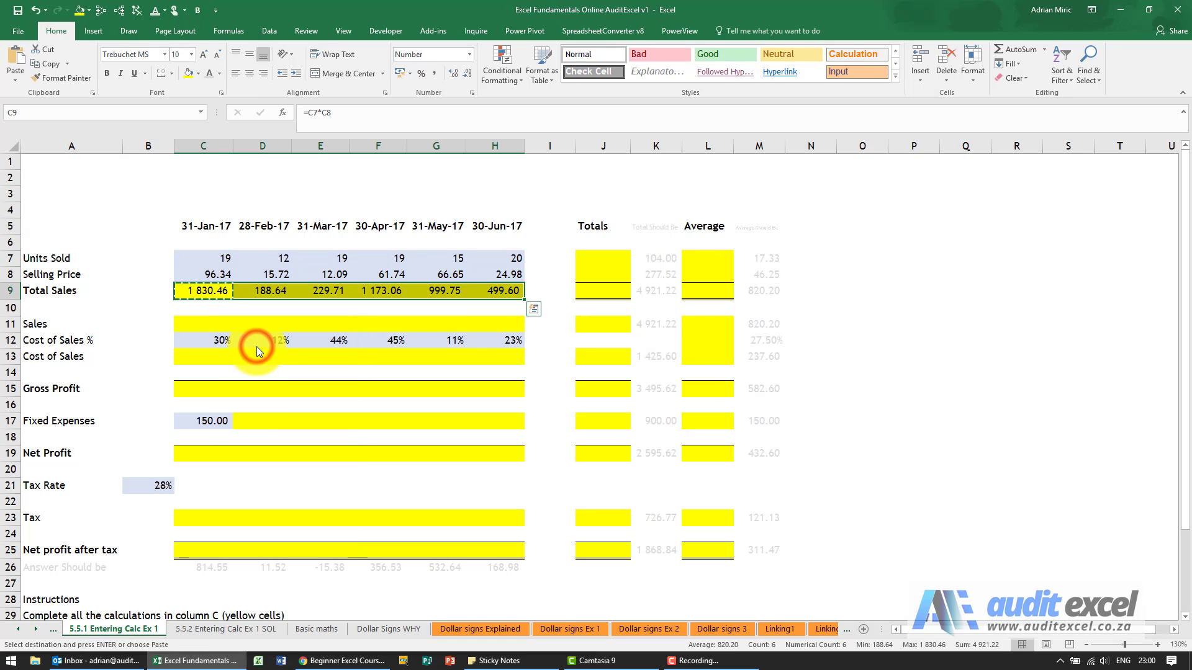
left_click(212, 293)
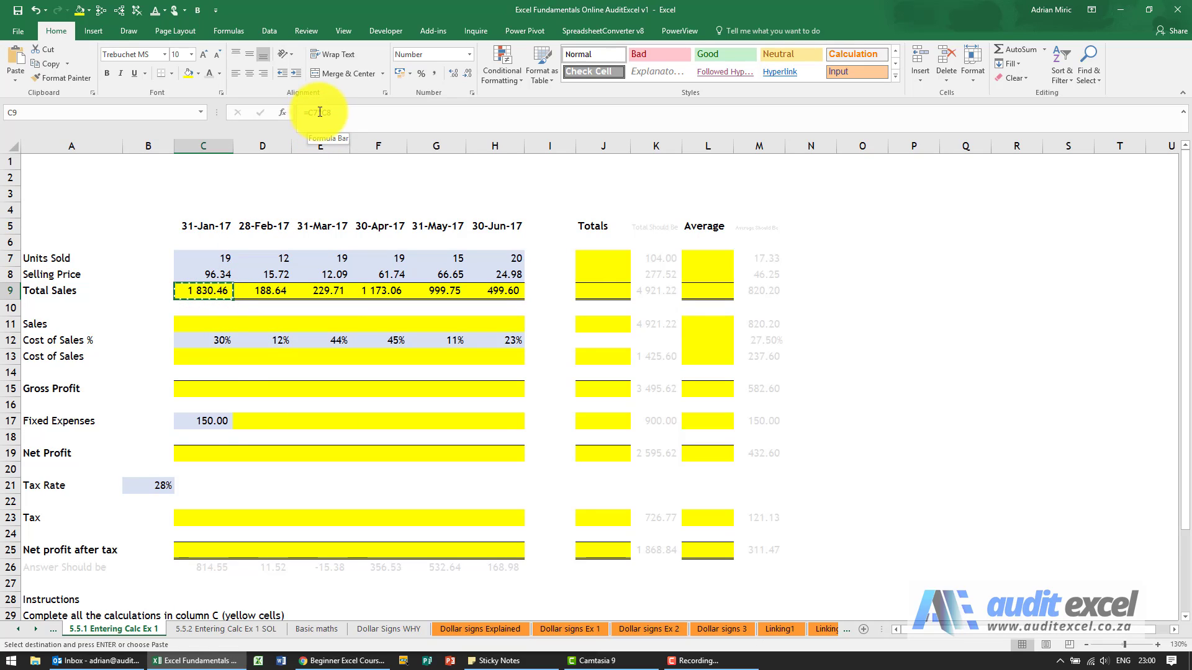
left_click(274, 287)
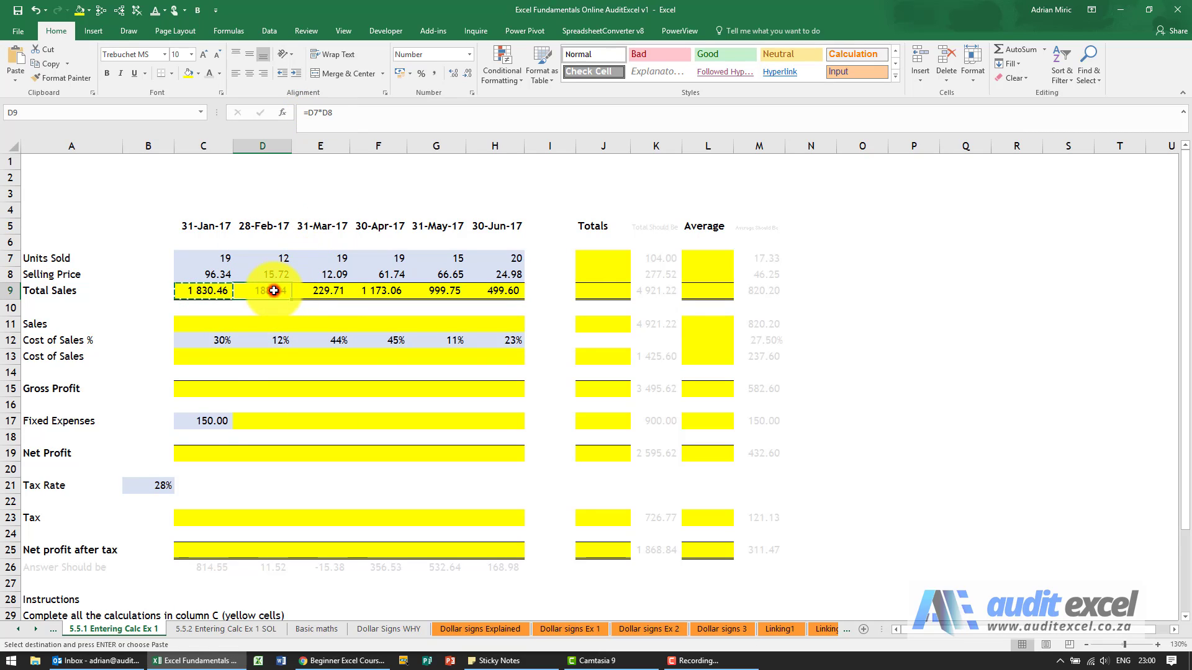
Step: Link January's Sales in C11 to Total Sales with =C9 and fill the formula across to H11
left_click(214, 324)
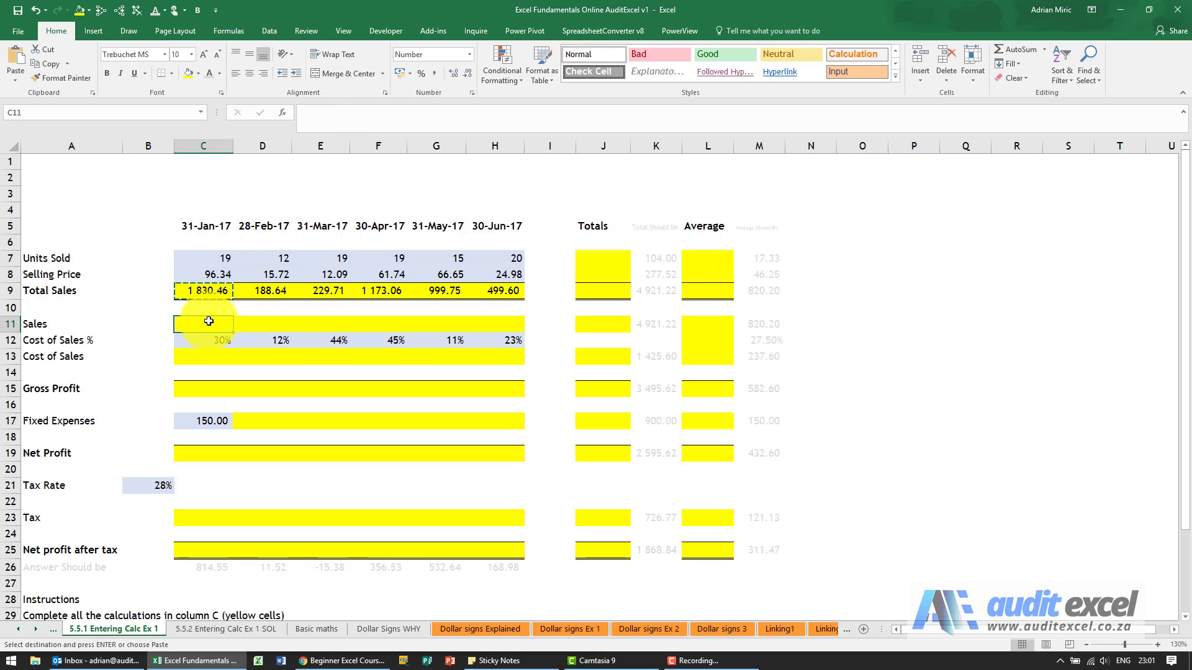
type("=")
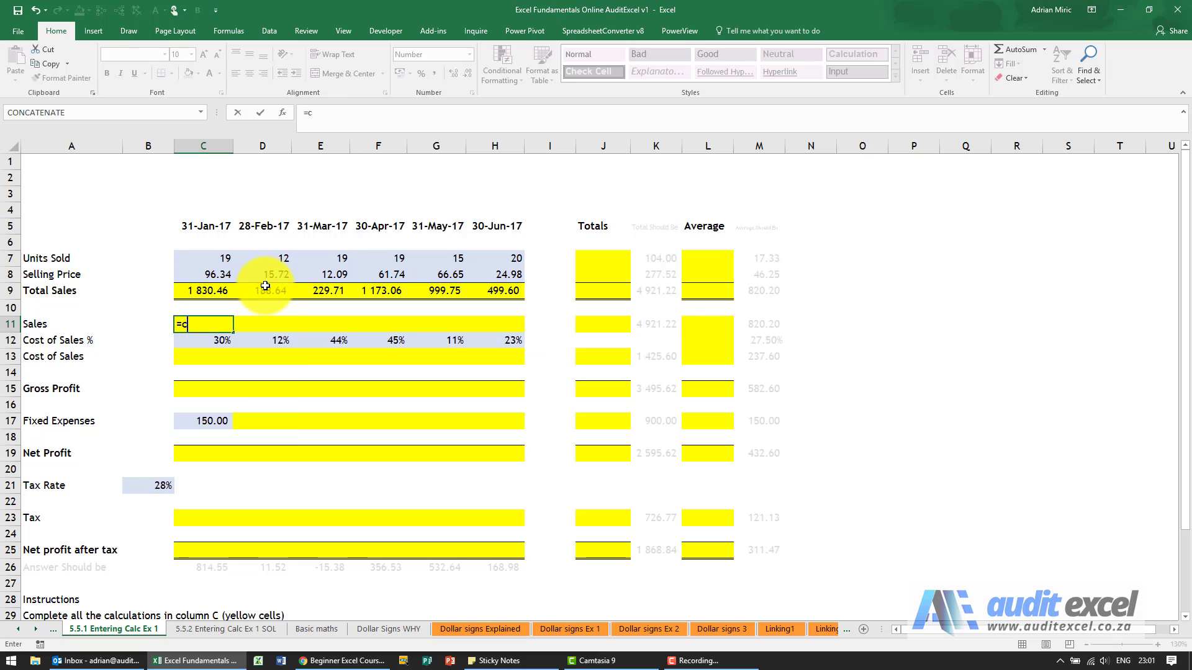
type("c9")
key("ctrl+Return")
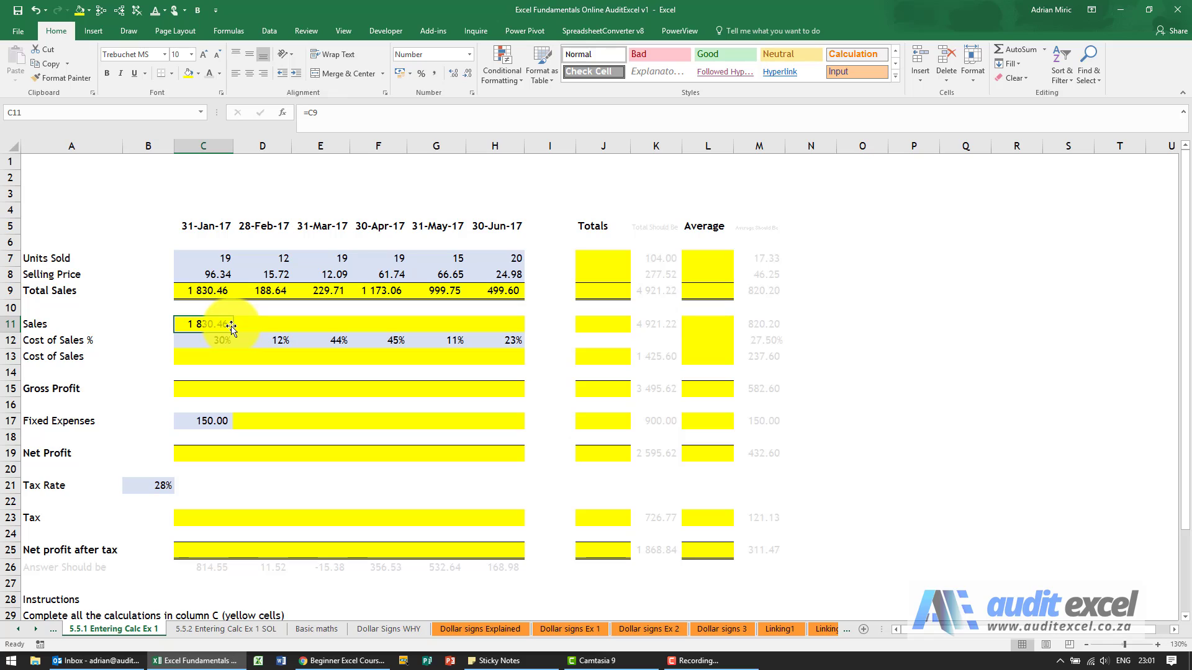
left_click_drag(233, 333, 515, 330)
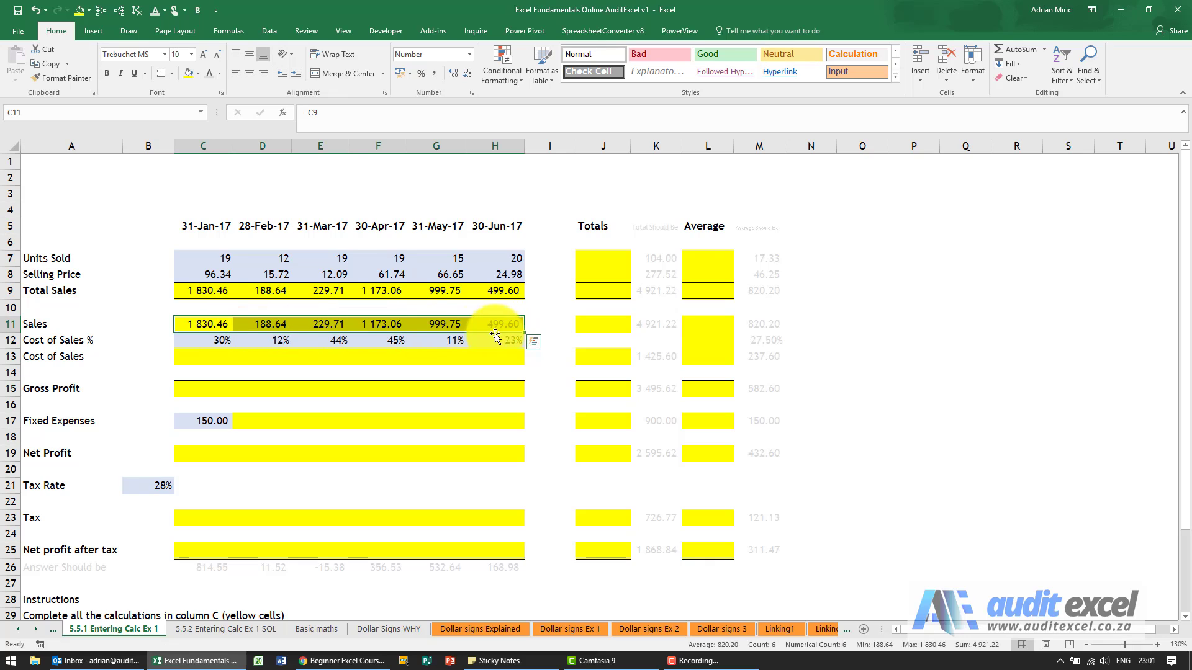
Step: Calculate January's Cost of Sales in C13 as sales times the cost percentage with =C11*C12
left_click(208, 357)
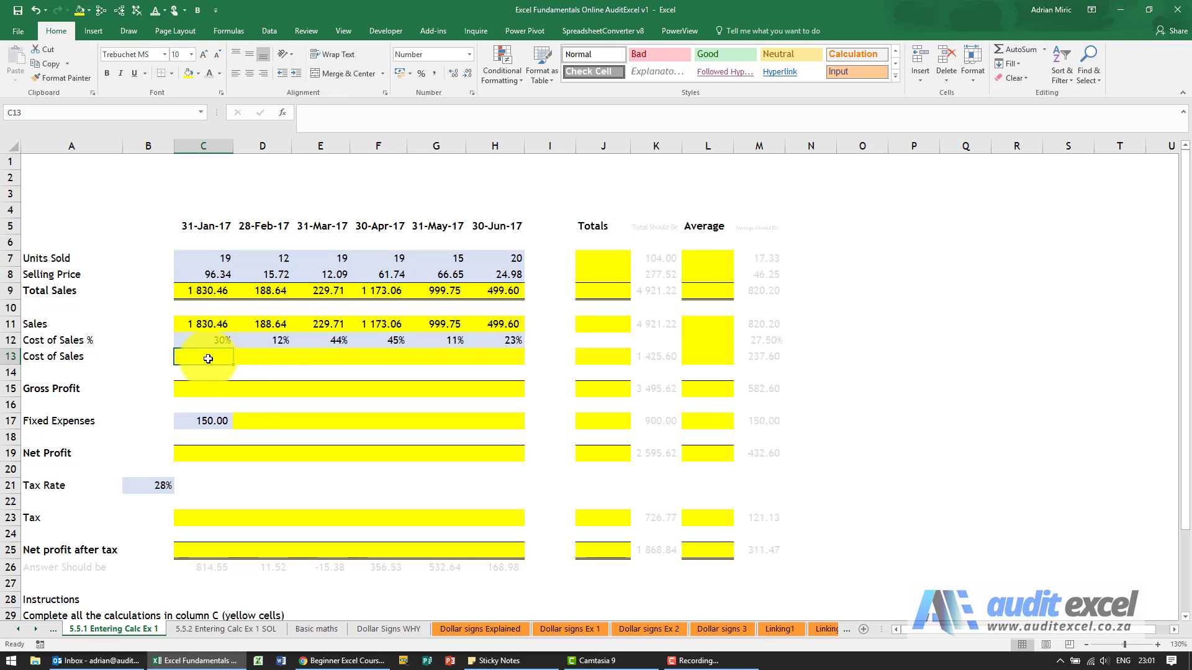
type("=")
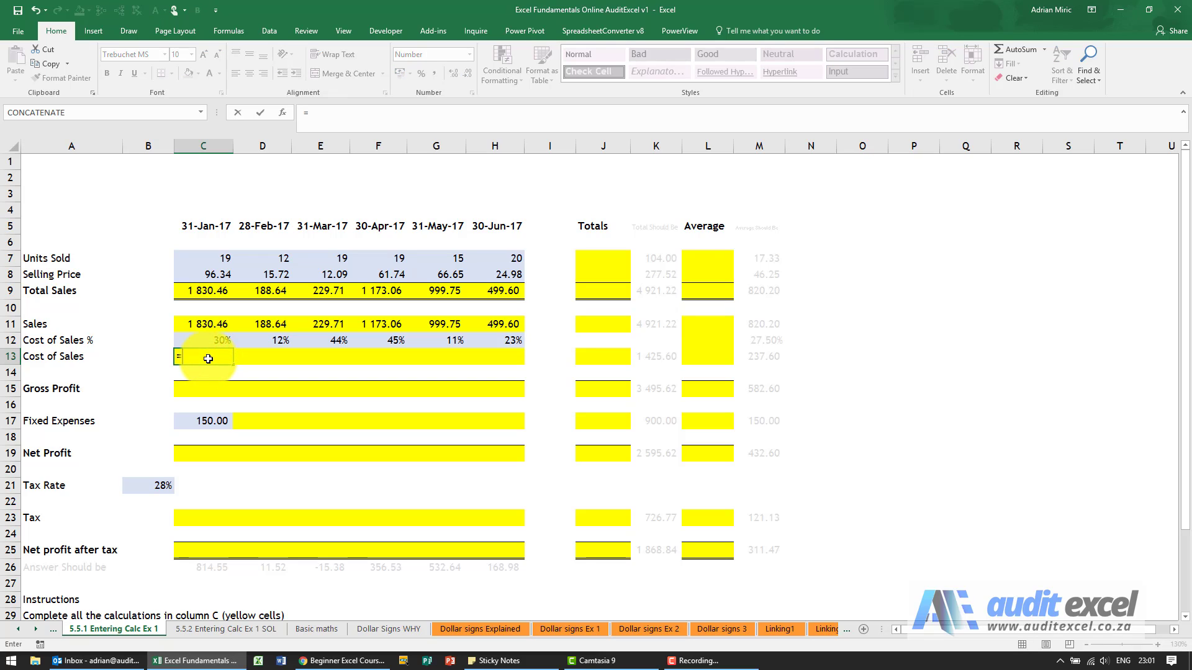
left_click(202, 321)
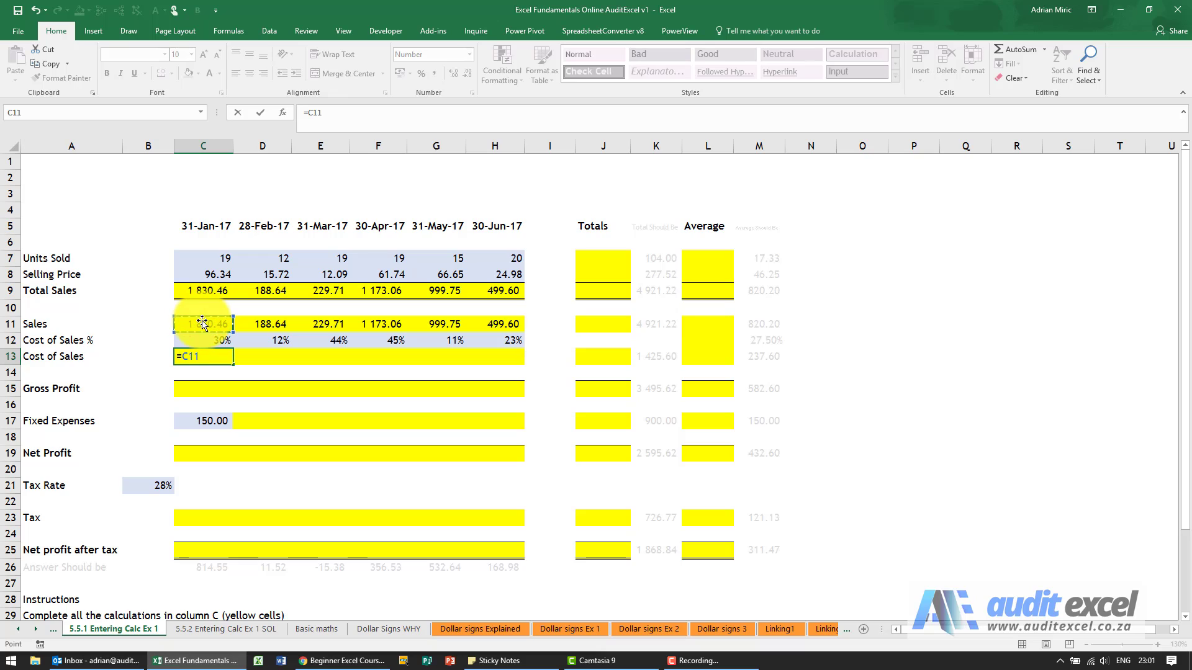
left_click(205, 340)
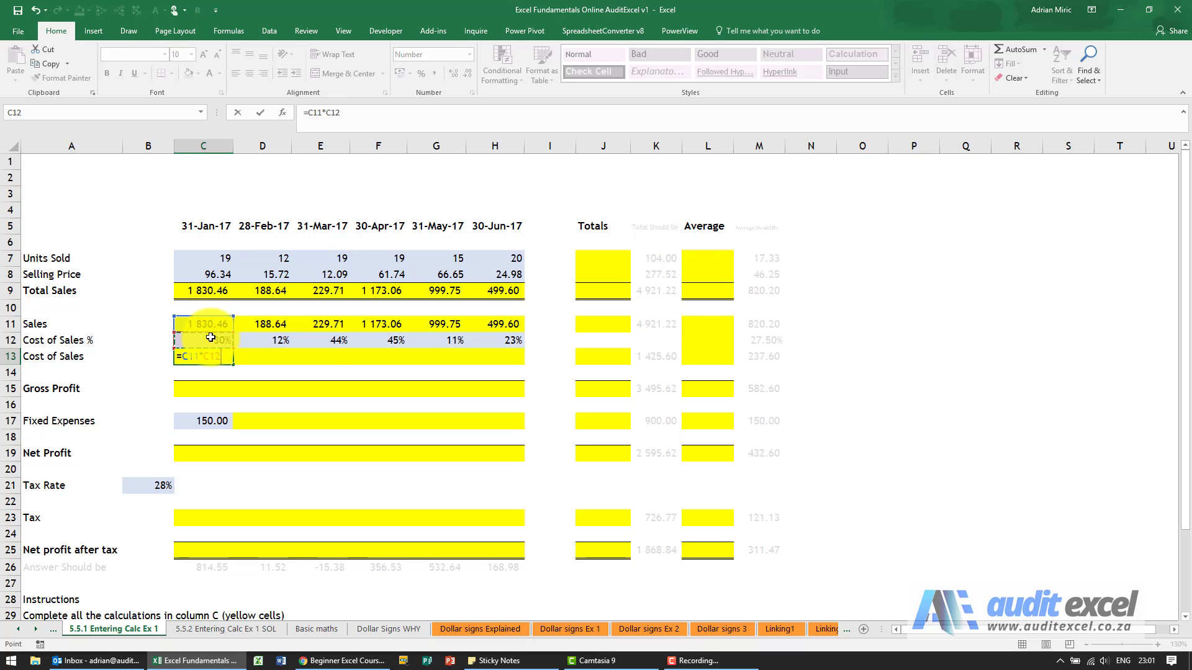
key("Return")
key("Up")
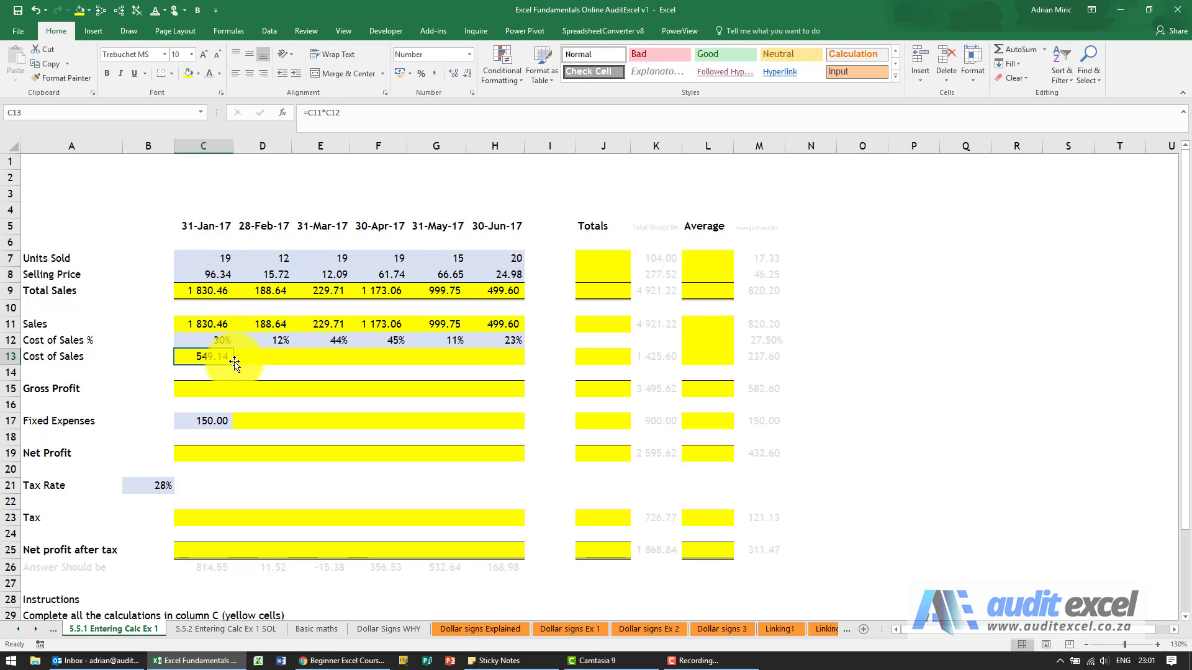
Step: Copy the Cost of Sales formula from C13 into D13:H13 for the remaining months
right_click(215, 356)
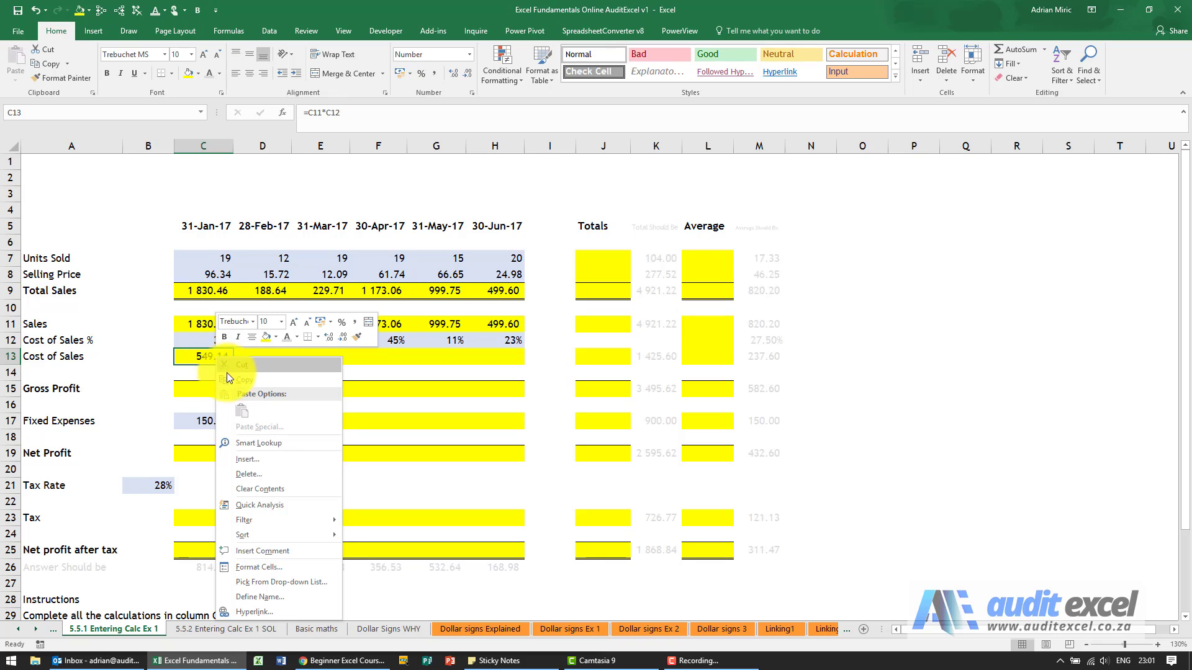
left_click(232, 377)
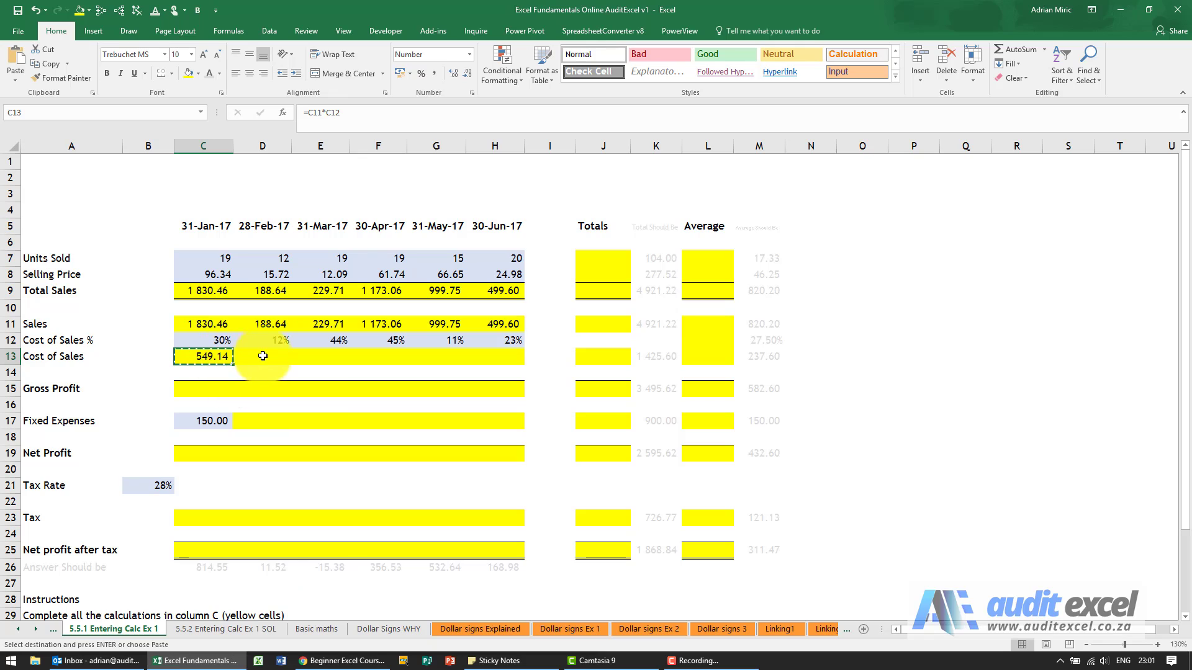
left_click_drag(263, 356, 478, 355)
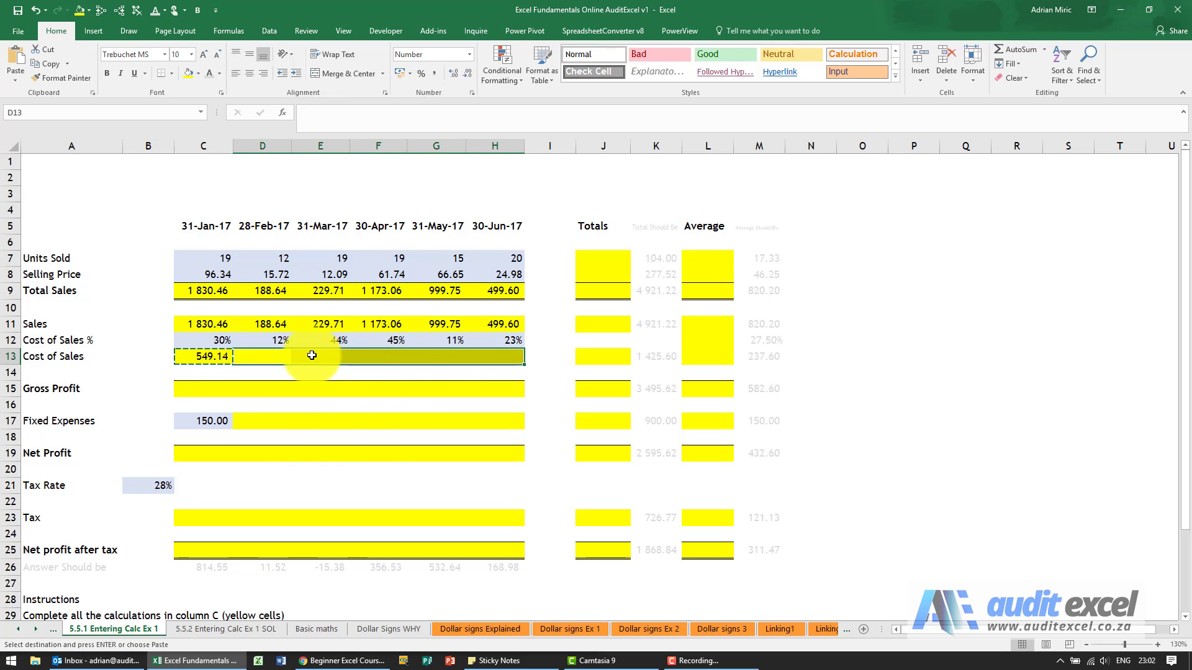
right_click(267, 359)
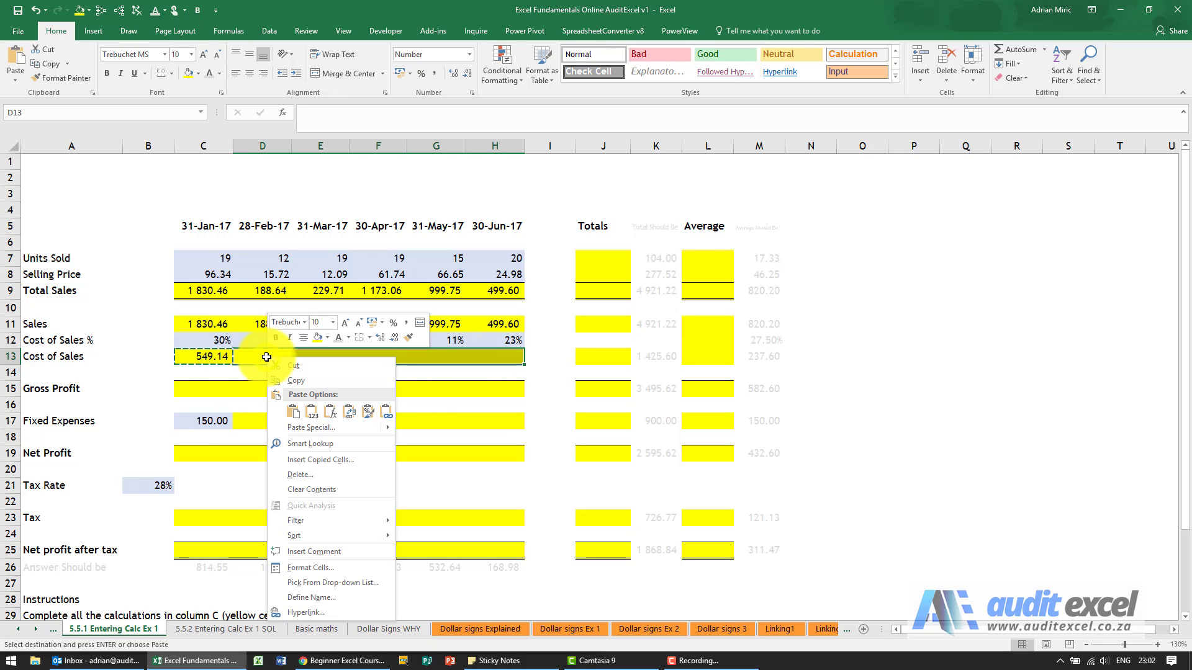
left_click(291, 410)
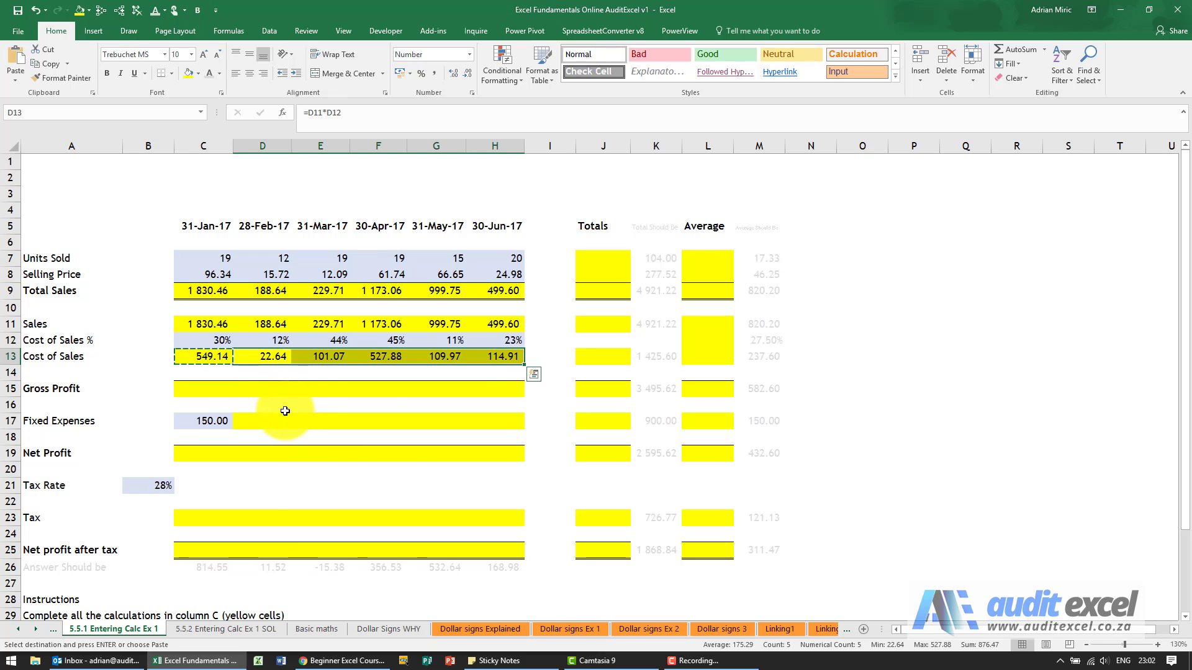
Step: Calculate January's Gross Profit in C15 as sales minus cost of sales with =C11-C13
left_click(204, 388)
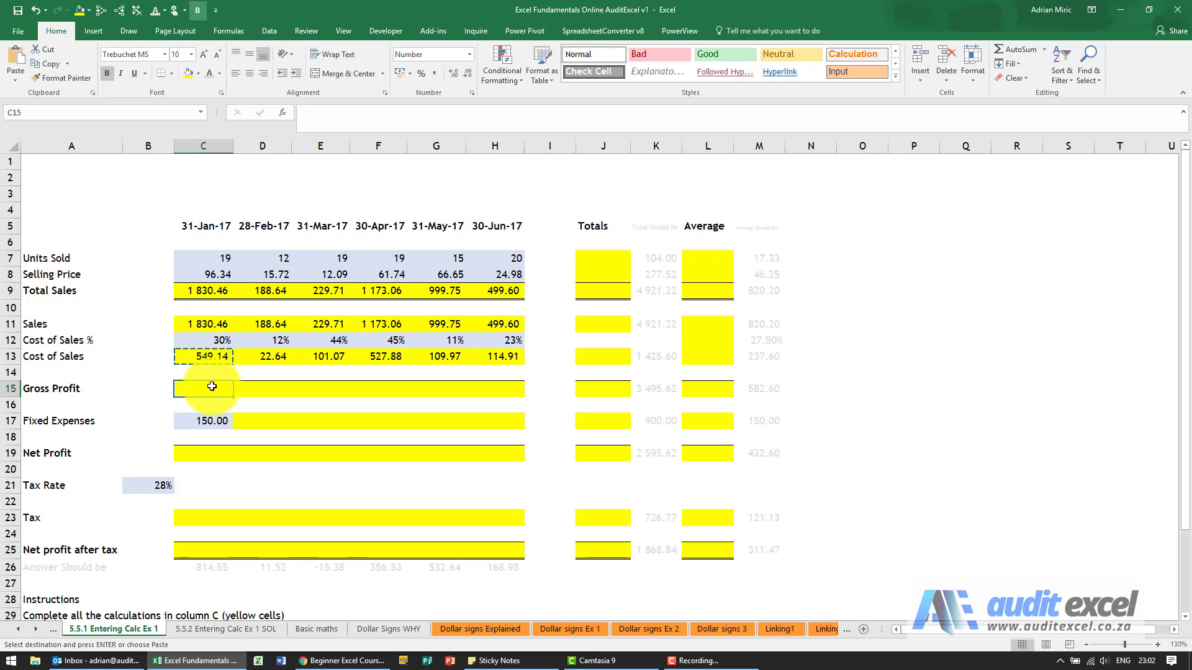
type("=")
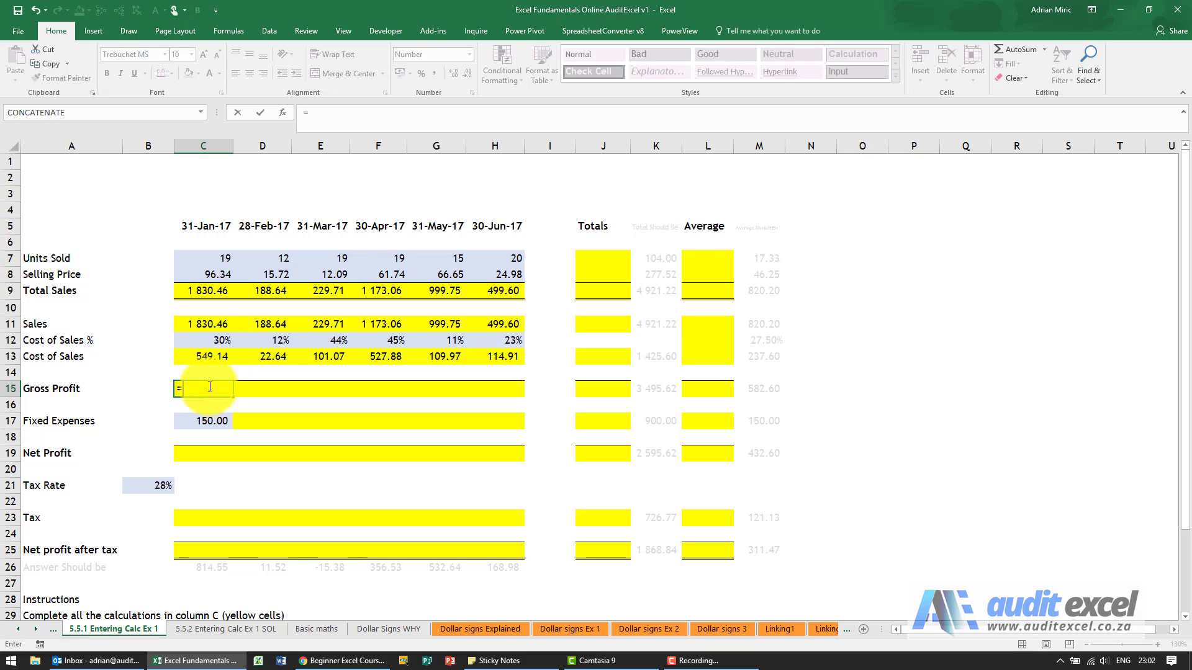
left_click(203, 324)
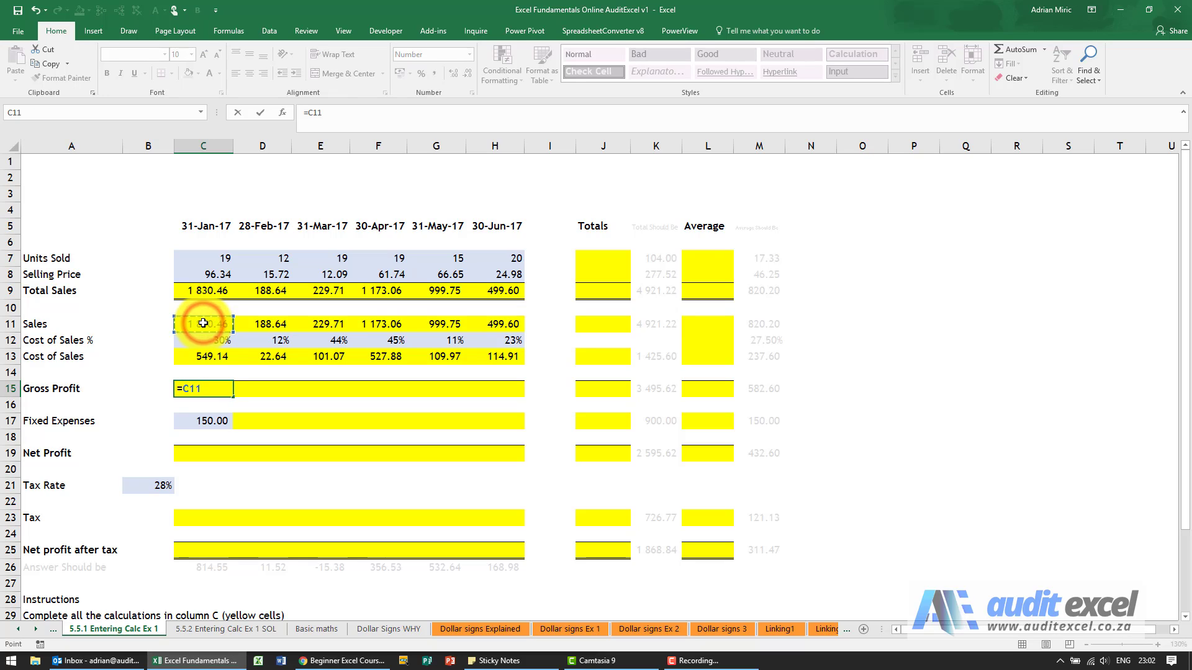
left_click(202, 355)
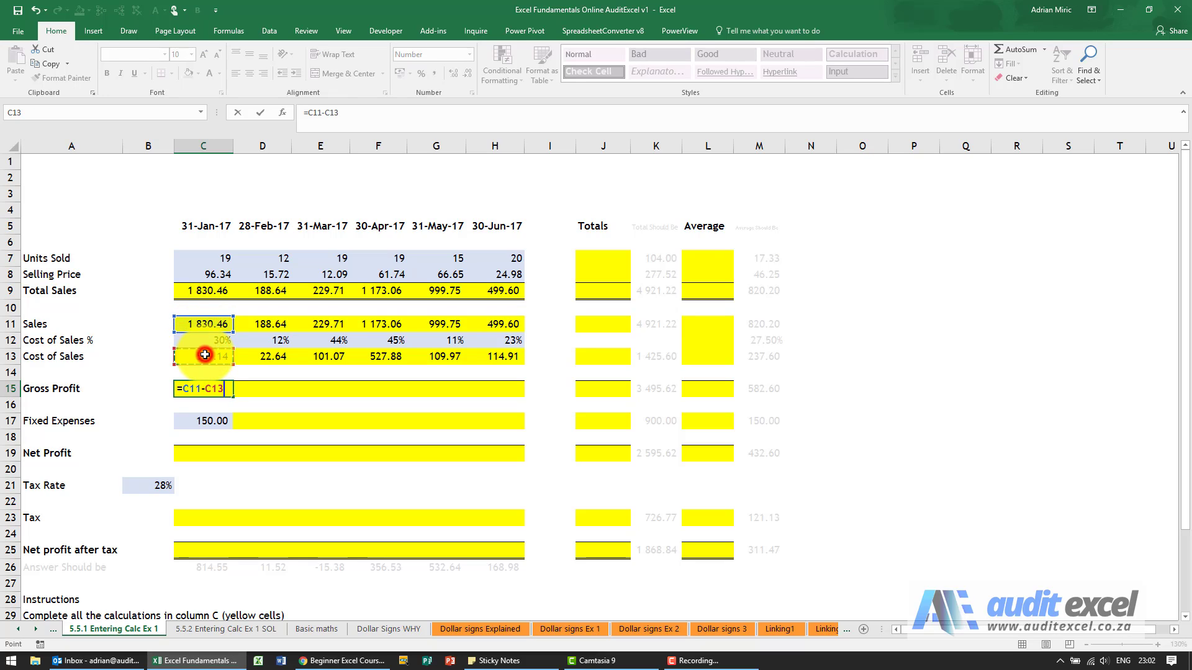
key("Return")
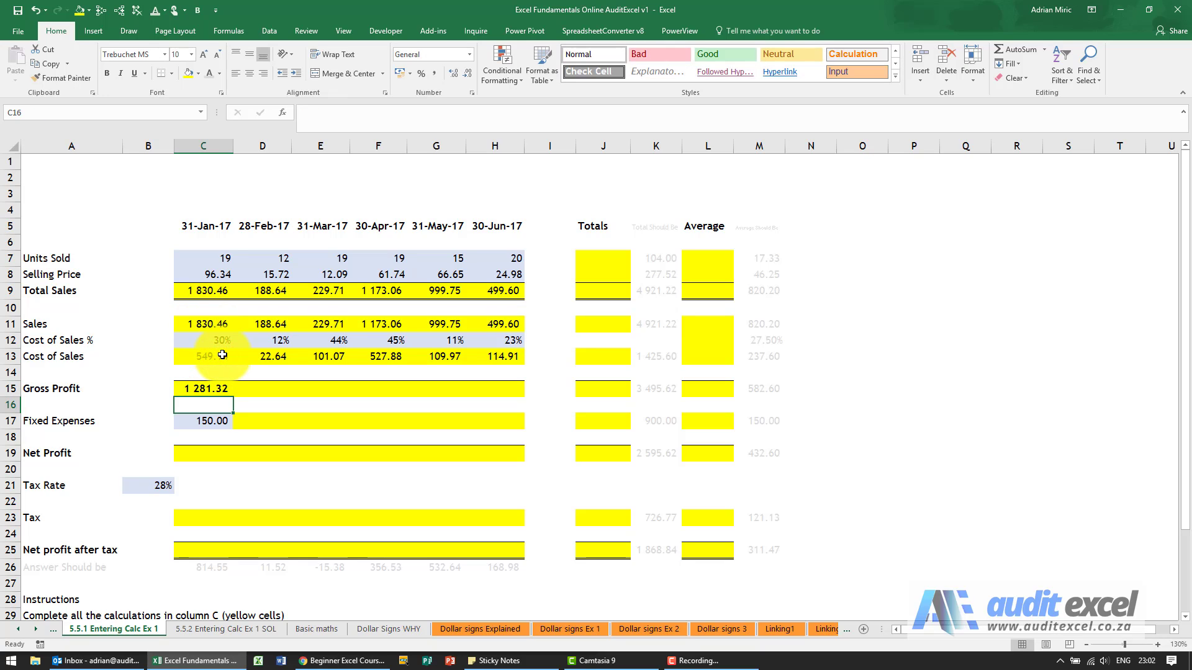
Step: Copy the Gross Profit formula from C15 across to H15
left_click(224, 390)
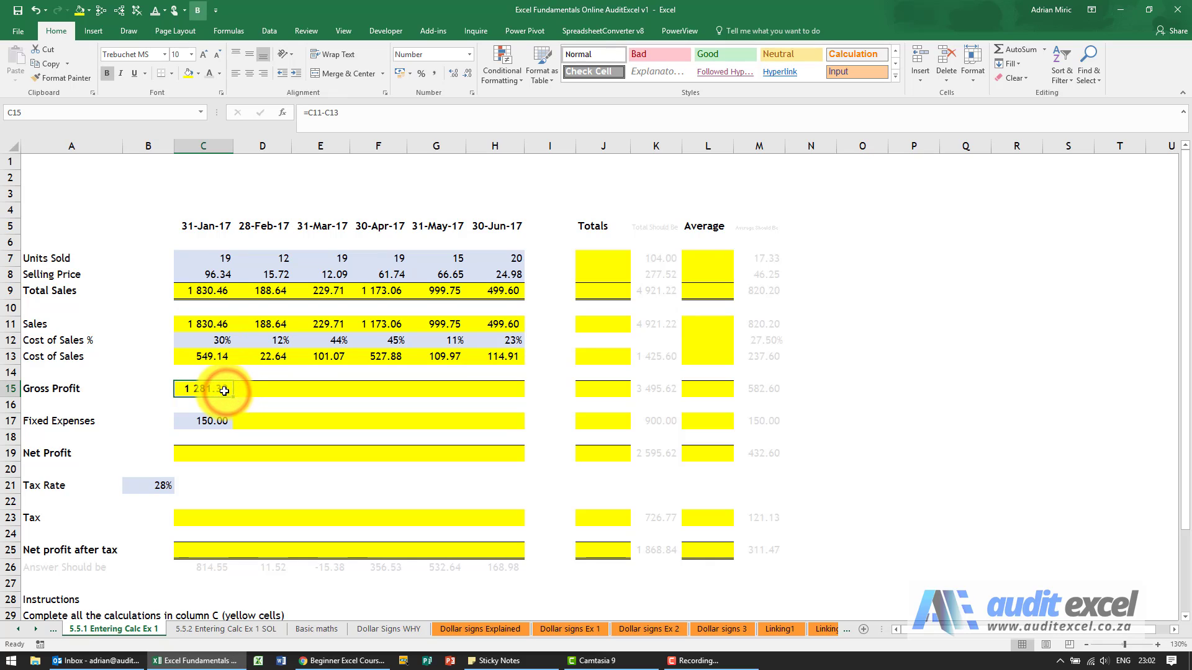
key("ctrl+c")
left_click_drag(224, 390, 496, 394)
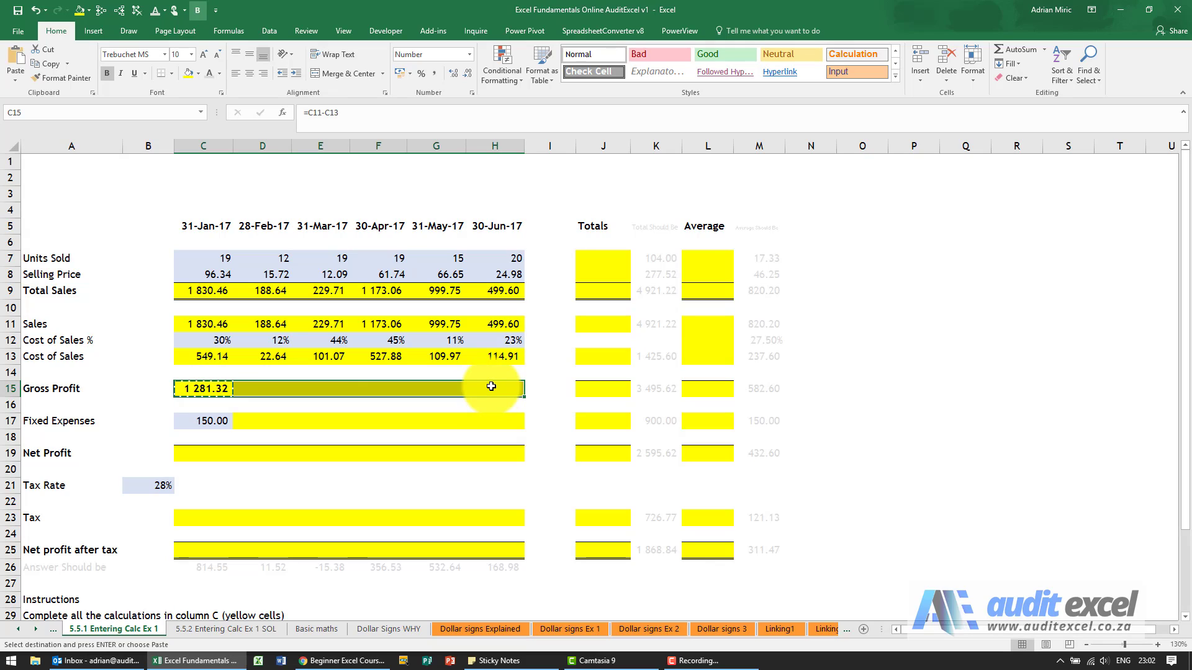
key("ctrl+v")
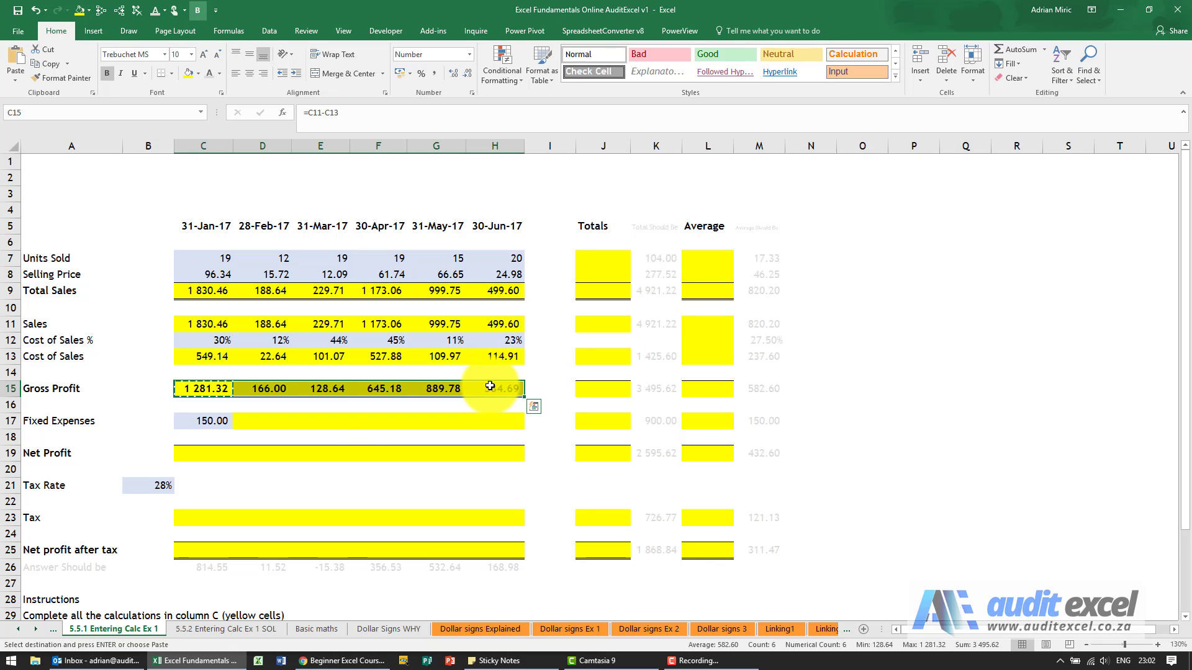
Step: Link February's Fixed Expenses in D17 to January's amount with =C17
left_click(187, 419)
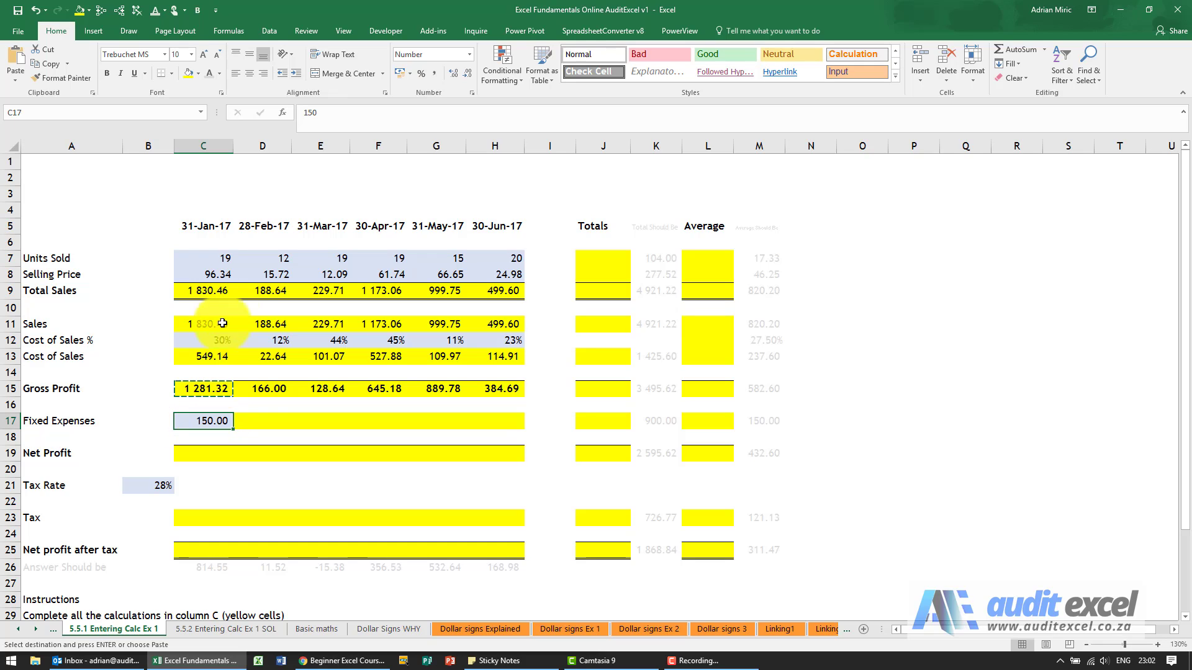
left_click(254, 422)
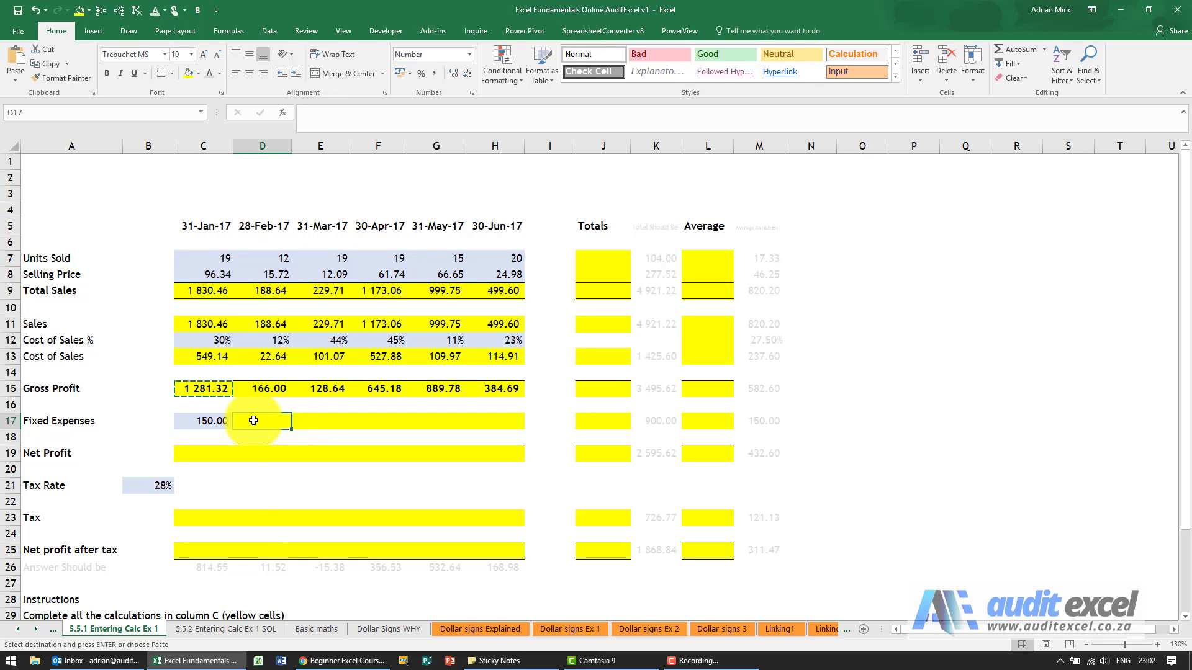
type("=")
left_click(220, 420)
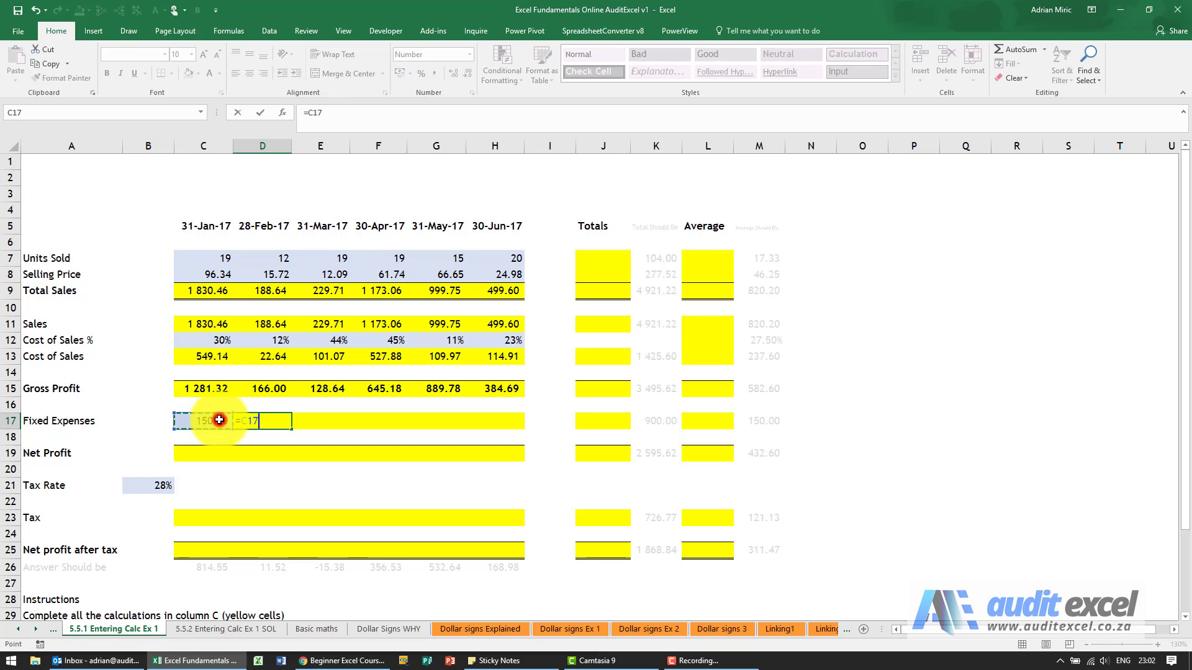
key("Return")
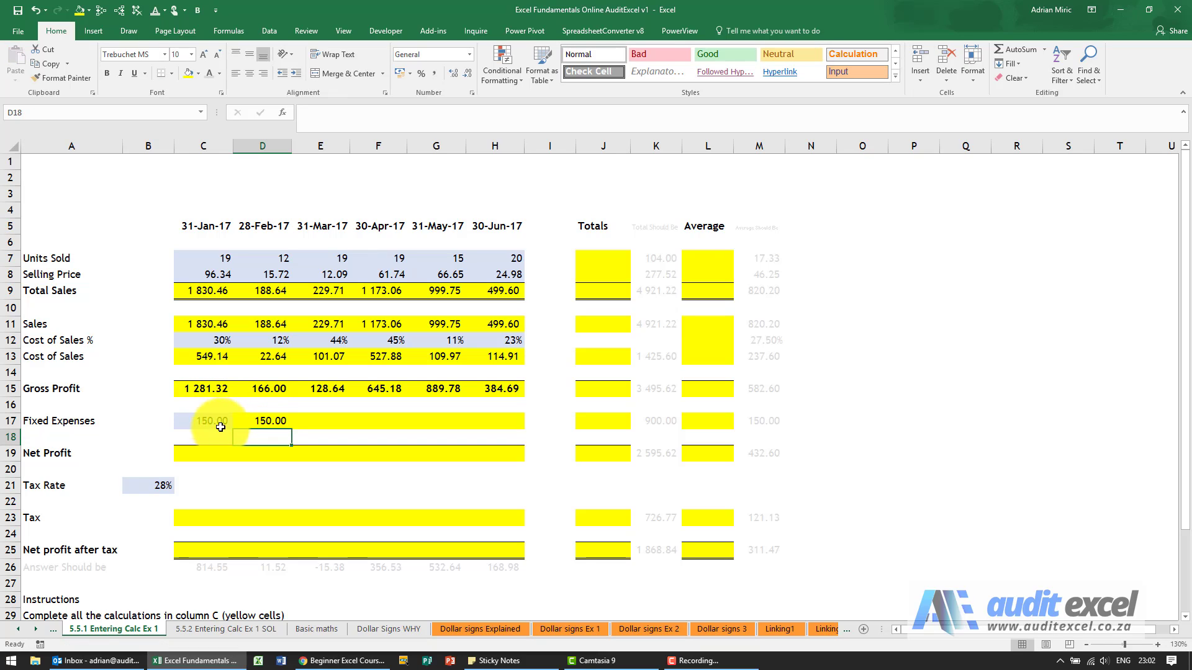
Step: Copy the Fixed Expenses formula from D17 across to H17 and check the reference in E17
left_click(264, 423)
key("ctrl+c")
left_click_drag(264, 422, 477, 420)
key("ctrl+v")
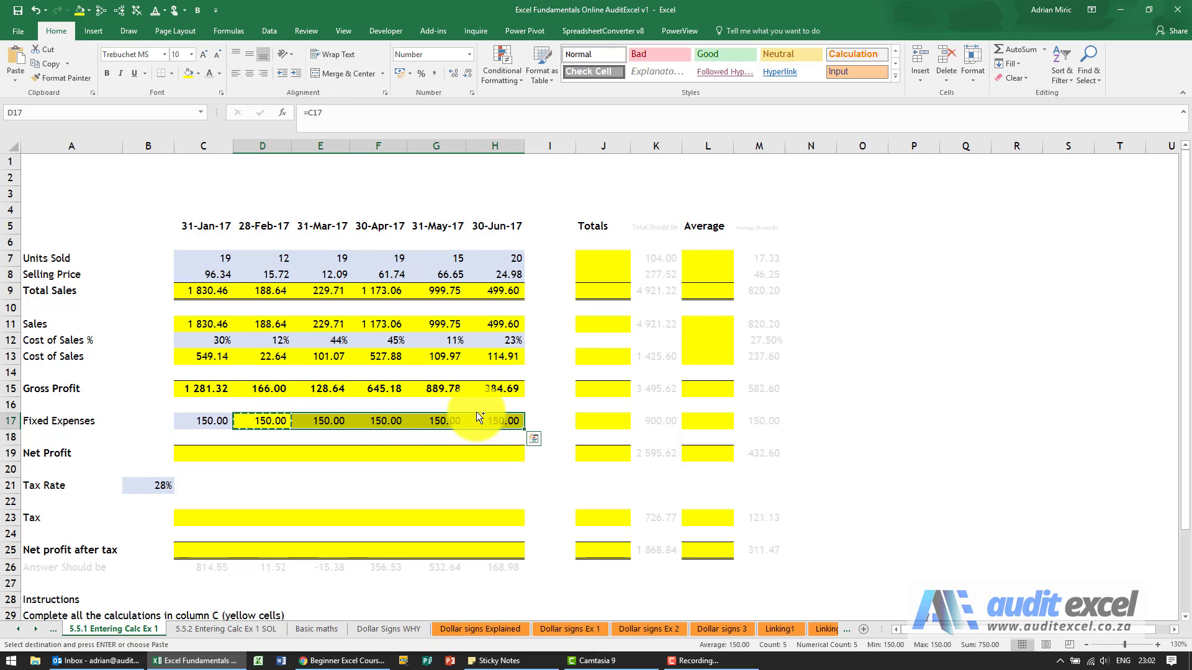
left_click(326, 421)
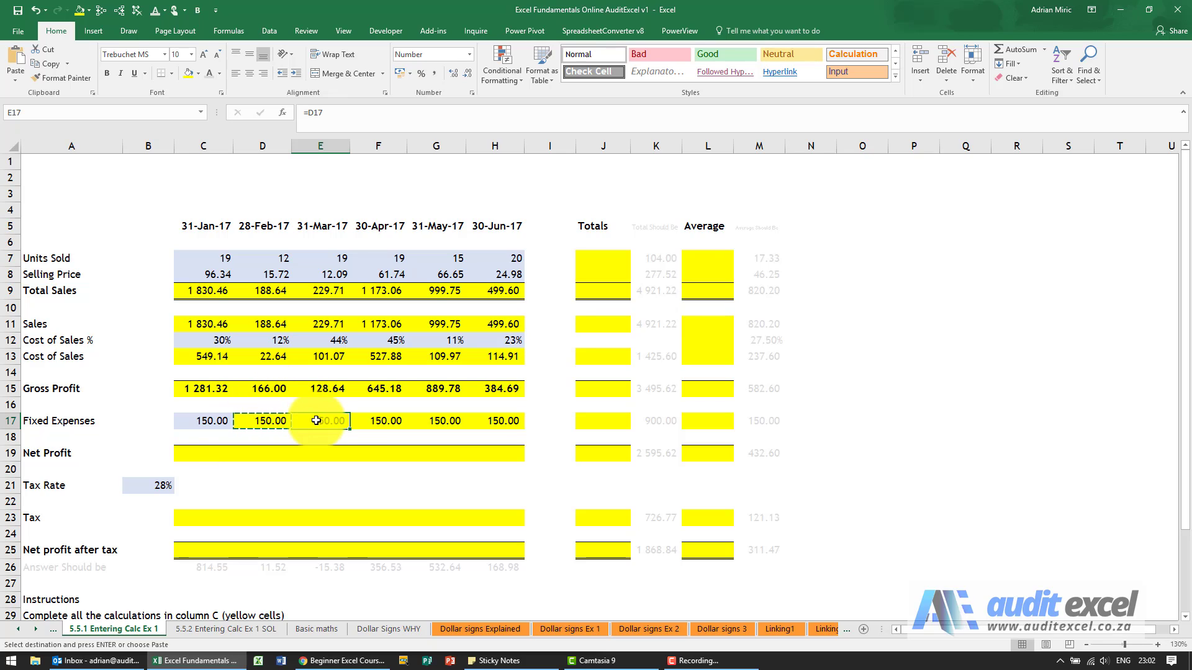
Step: Calculate January's Net Profit in C19 as gross profit minus fixed expenses with =C15-C17
left_click(206, 453)
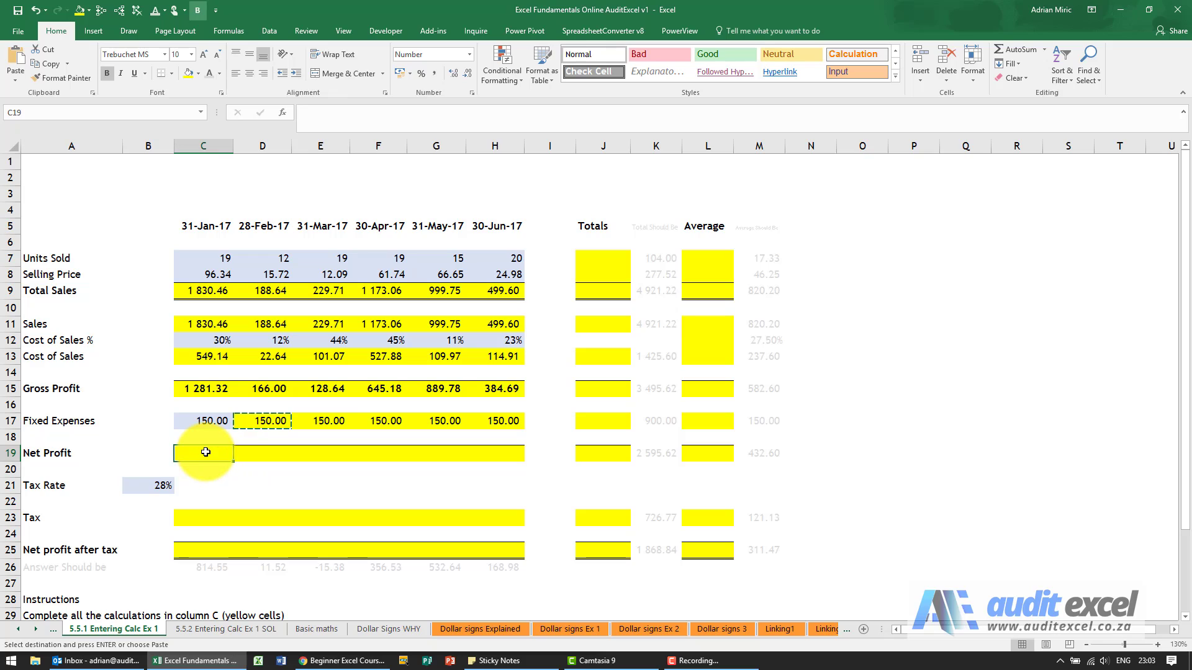
type("=")
left_click(212, 392)
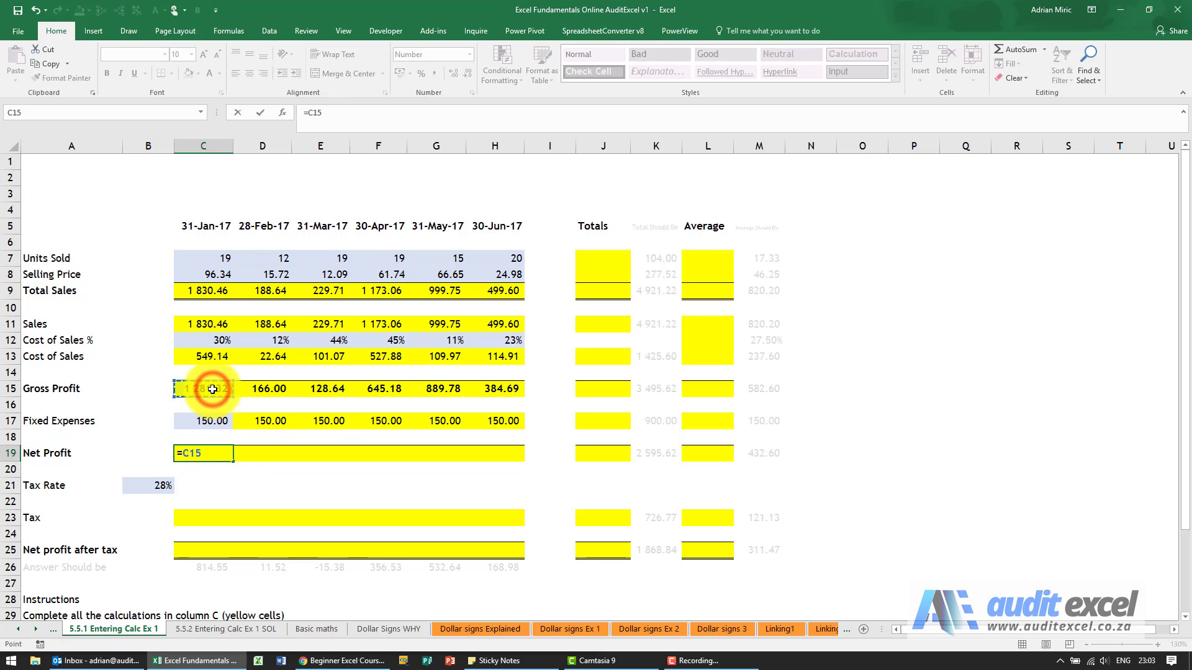
type("-")
left_click(211, 421)
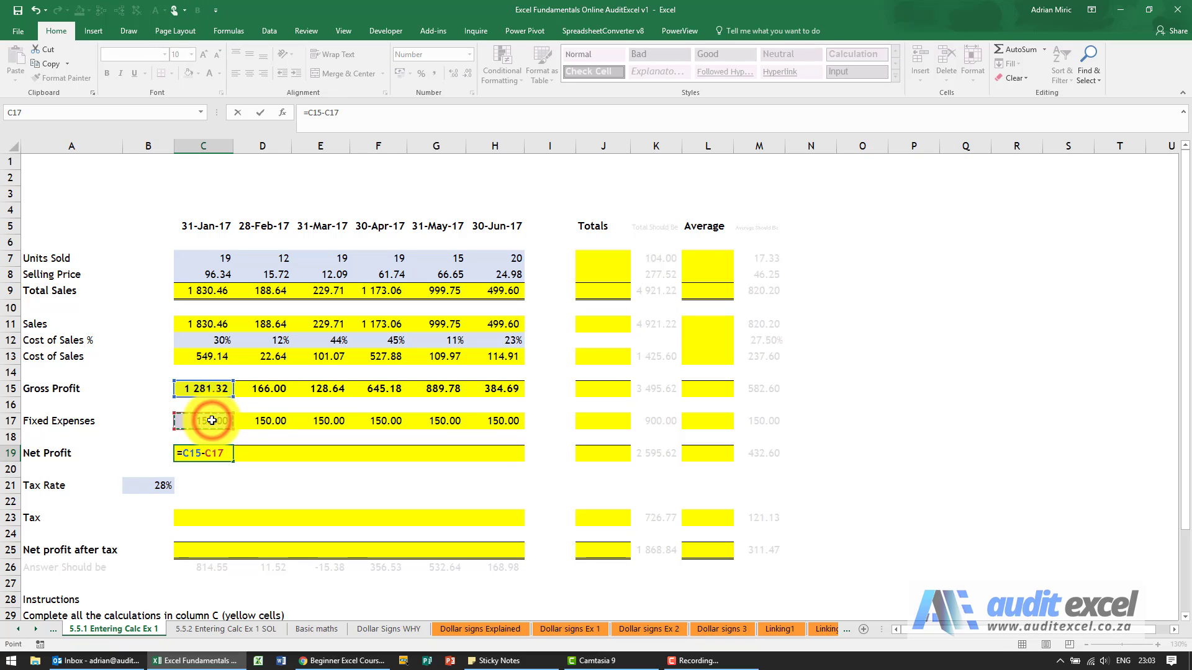
key("Return")
Step: Copy the Net Profit formula from C19 across to H19
left_click(203, 446)
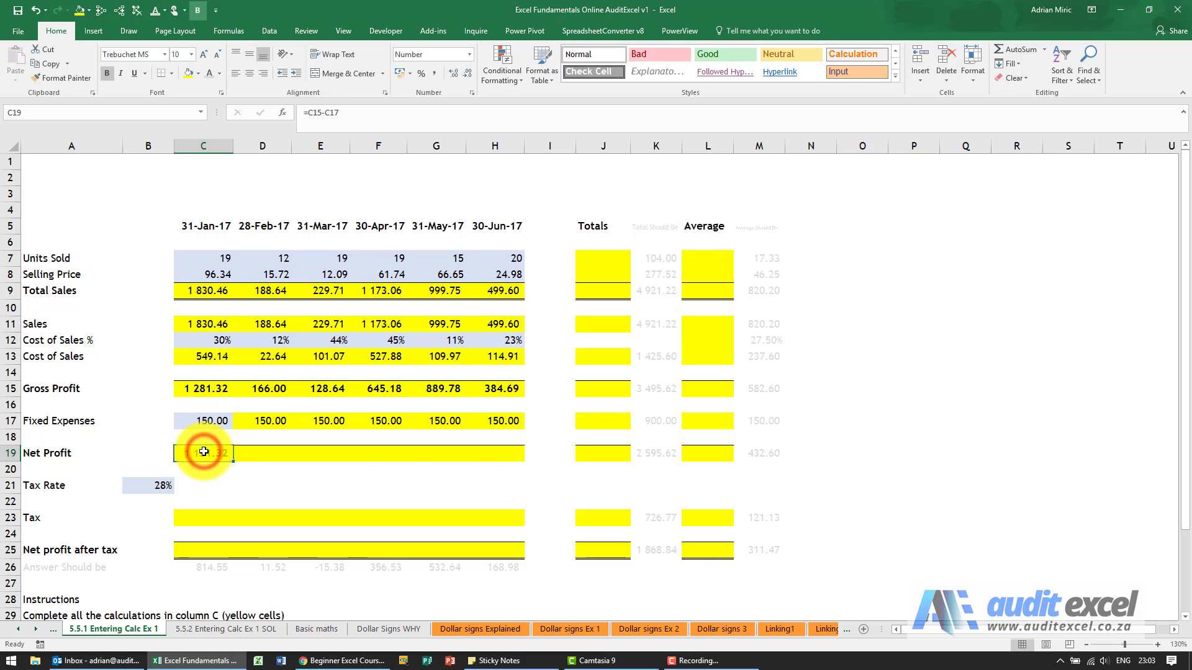
key("ctrl+c")
left_click_drag(263, 453, 494, 453)
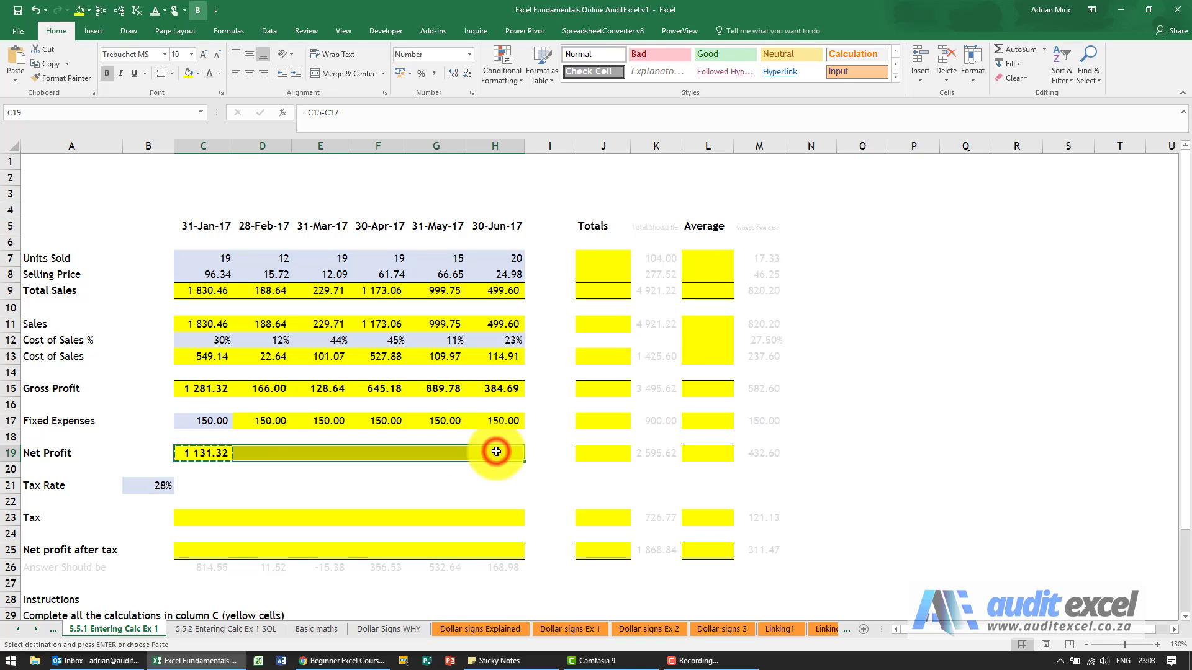
key("ctrl+v")
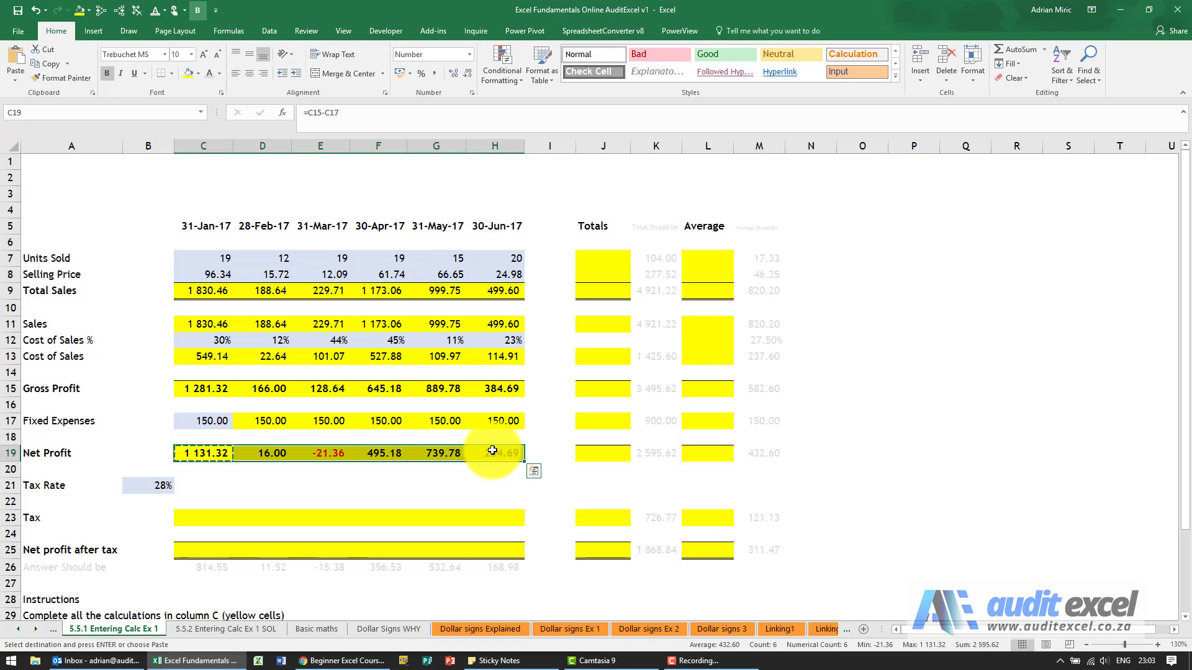
Step: Calculate January's Tax in C23 as net profit times the tax rate with =C19*B21
left_click(210, 516)
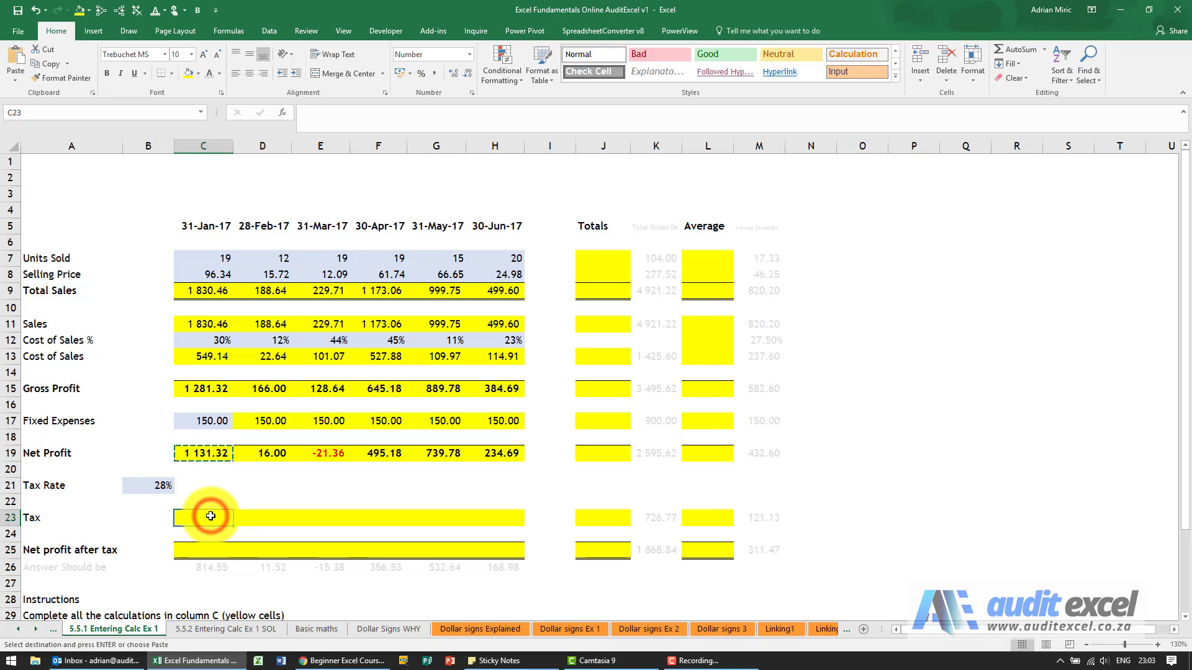
type("=")
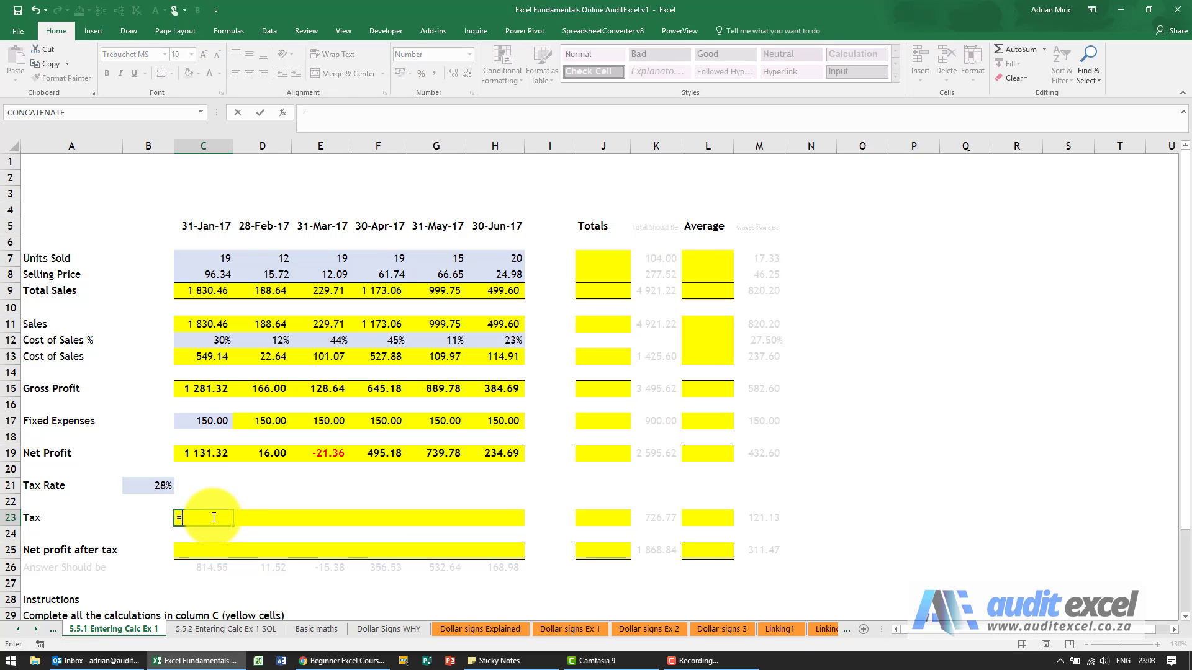
left_click(211, 454)
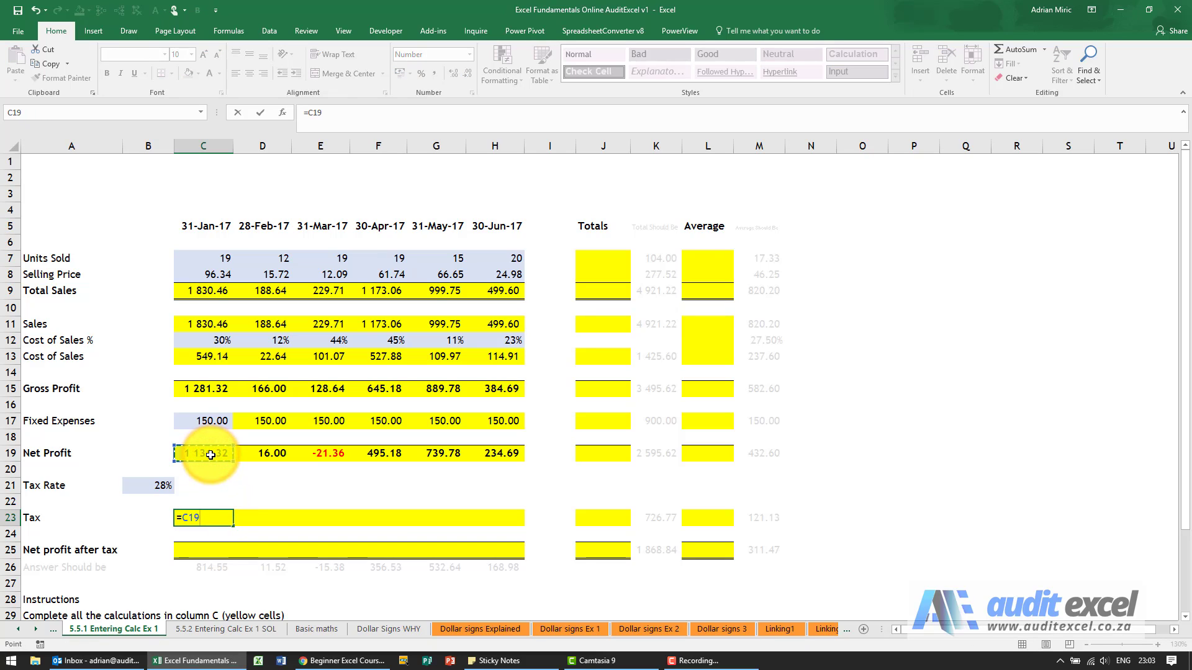
left_click(155, 485)
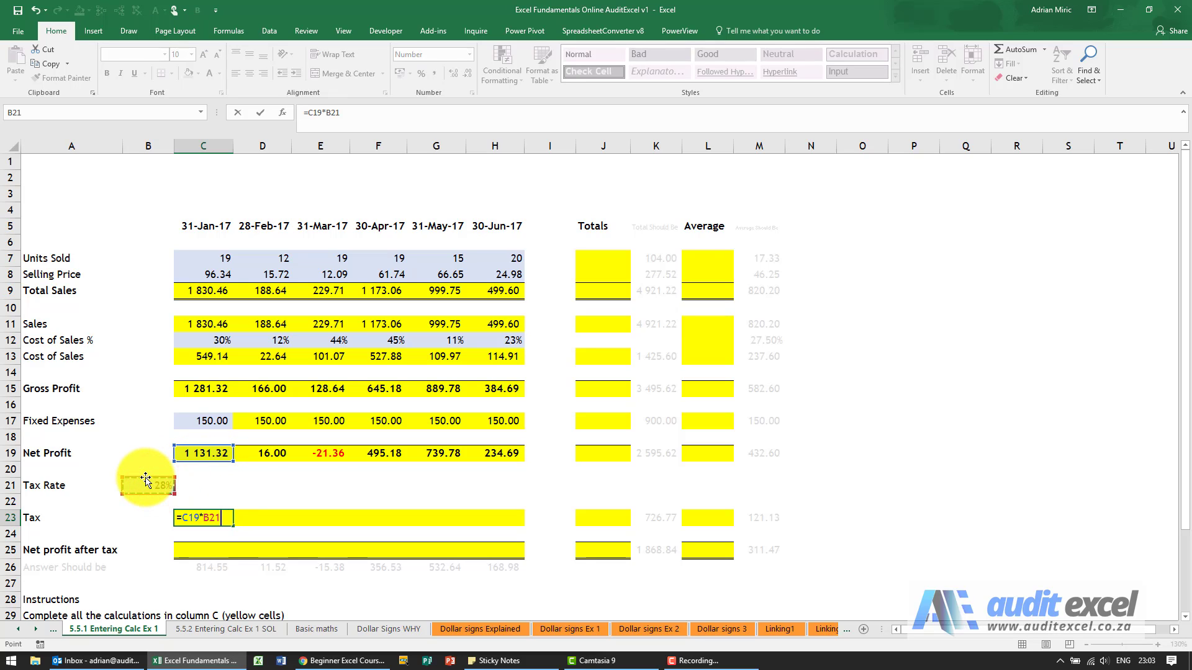
key("Return")
Step: Try to copy the Tax formula from C23 into D23 and inspect which cells it references
key("Up")
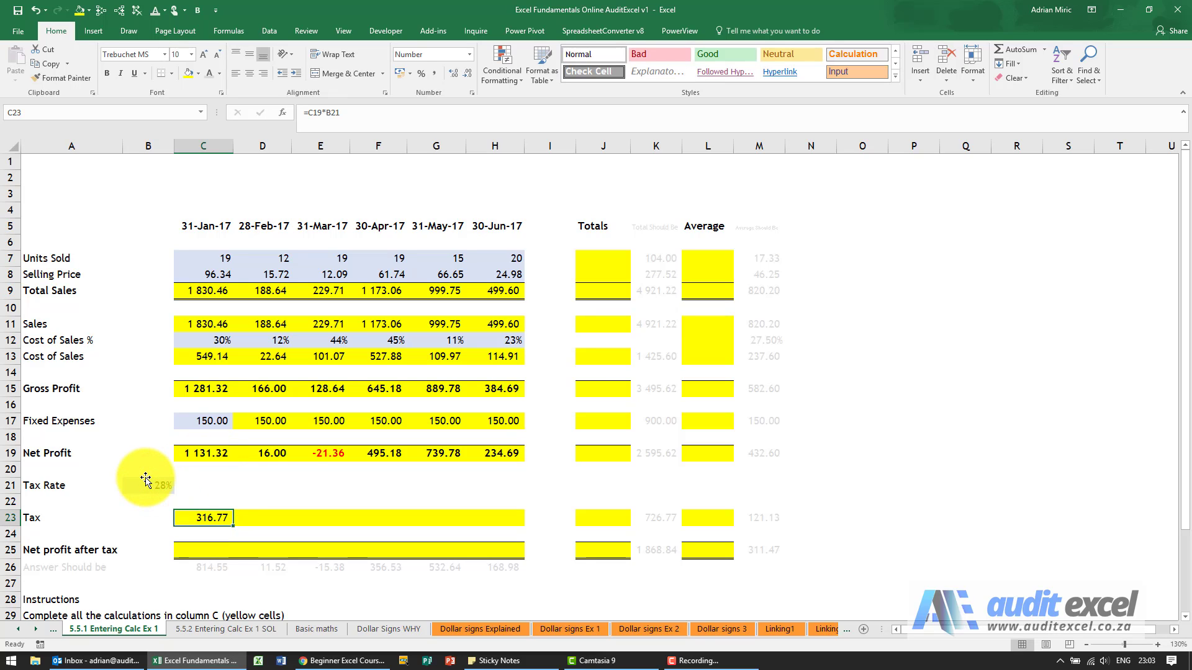
key("ctrl+c")
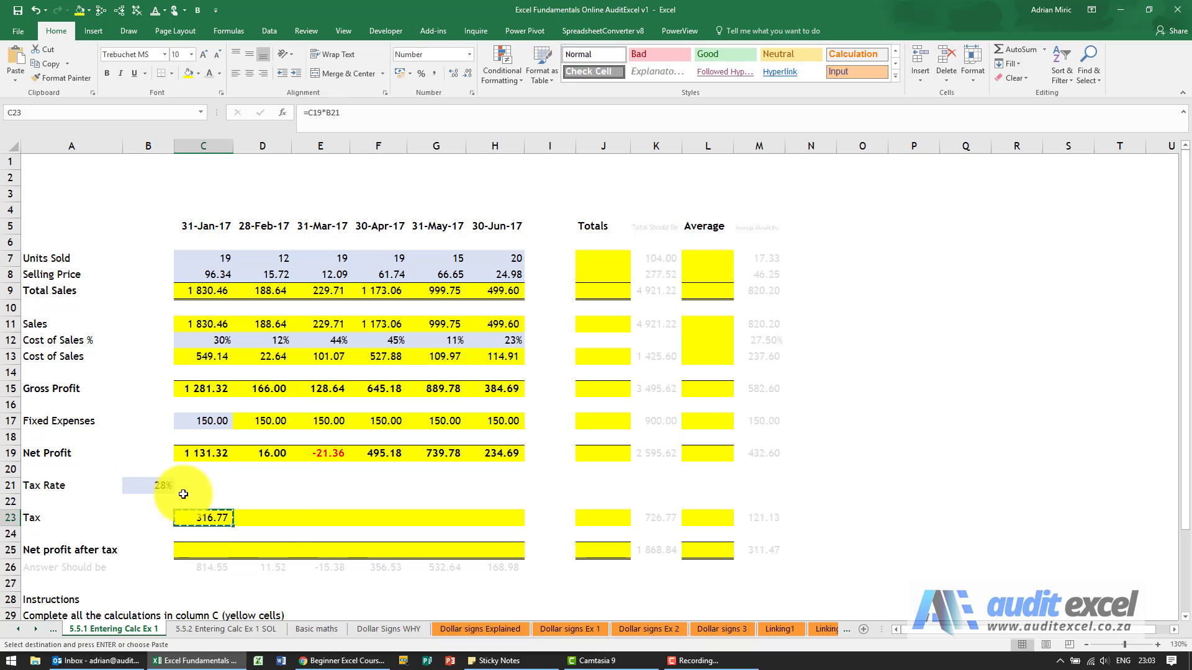
left_click(269, 516)
key("ctrl+v")
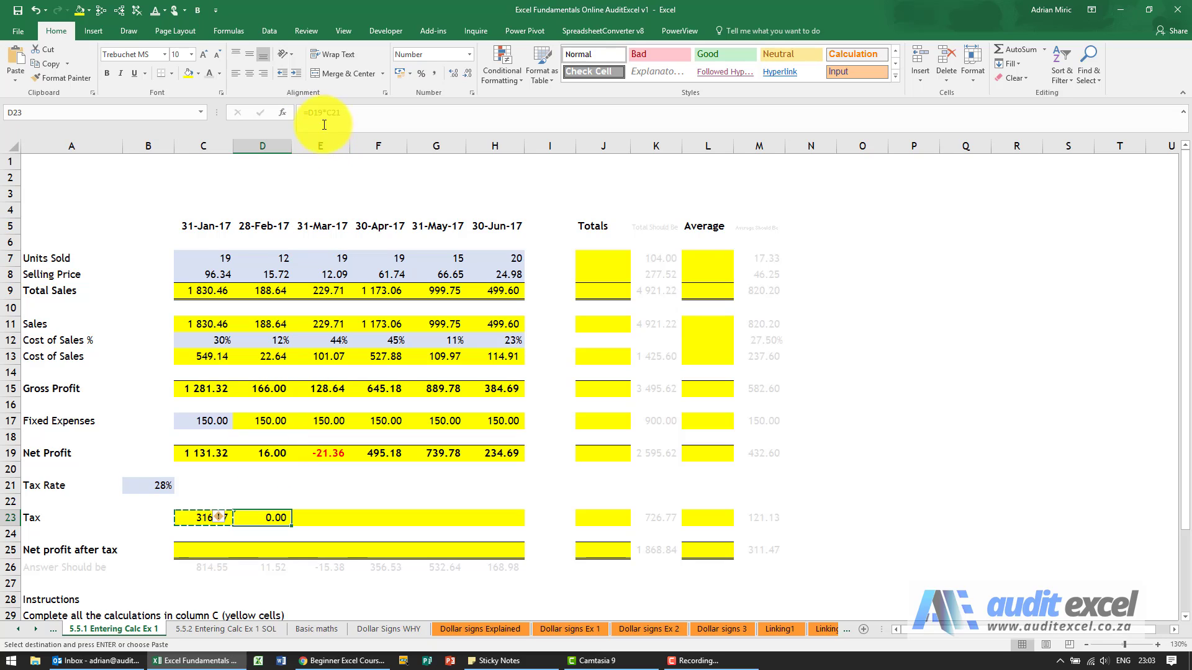
left_click(365, 114)
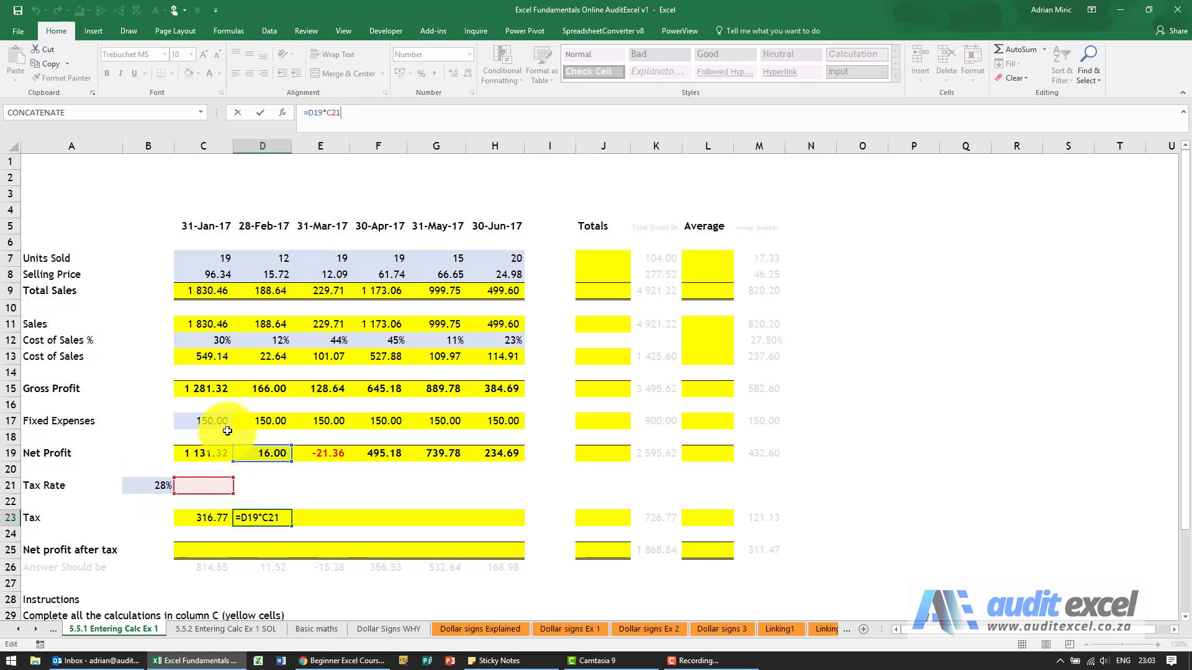
key("ctrl+Return")
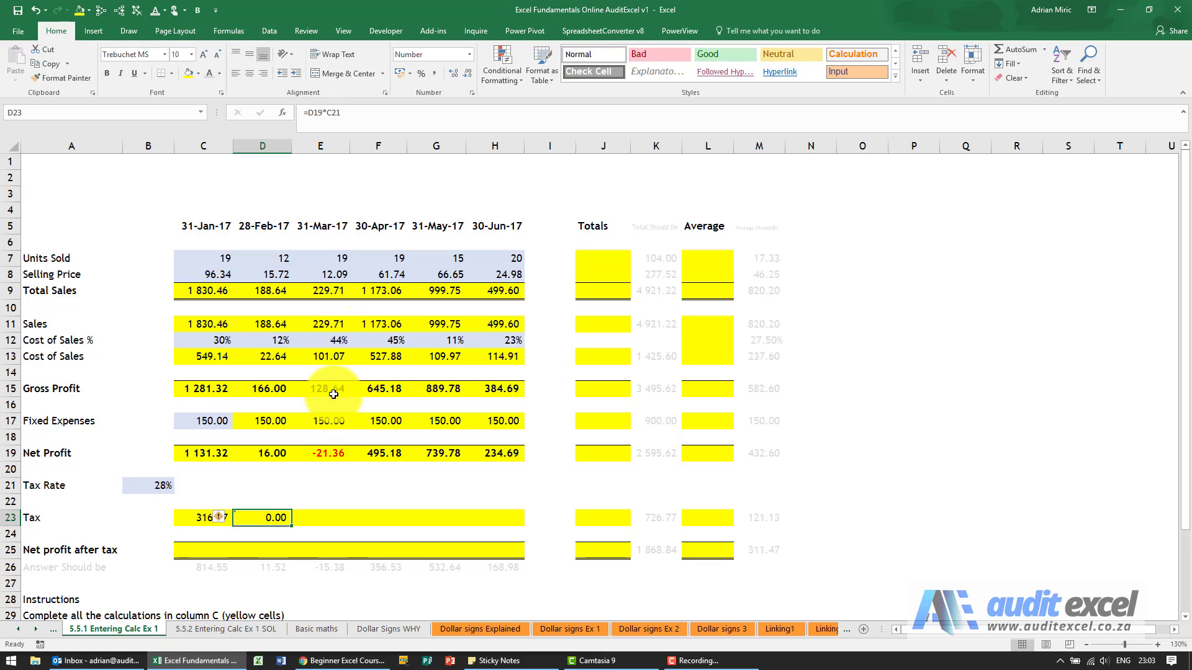
Step: Replace February's Tax formula in D23 with =D19*B21 so it uses the tax rate cell
type("=")
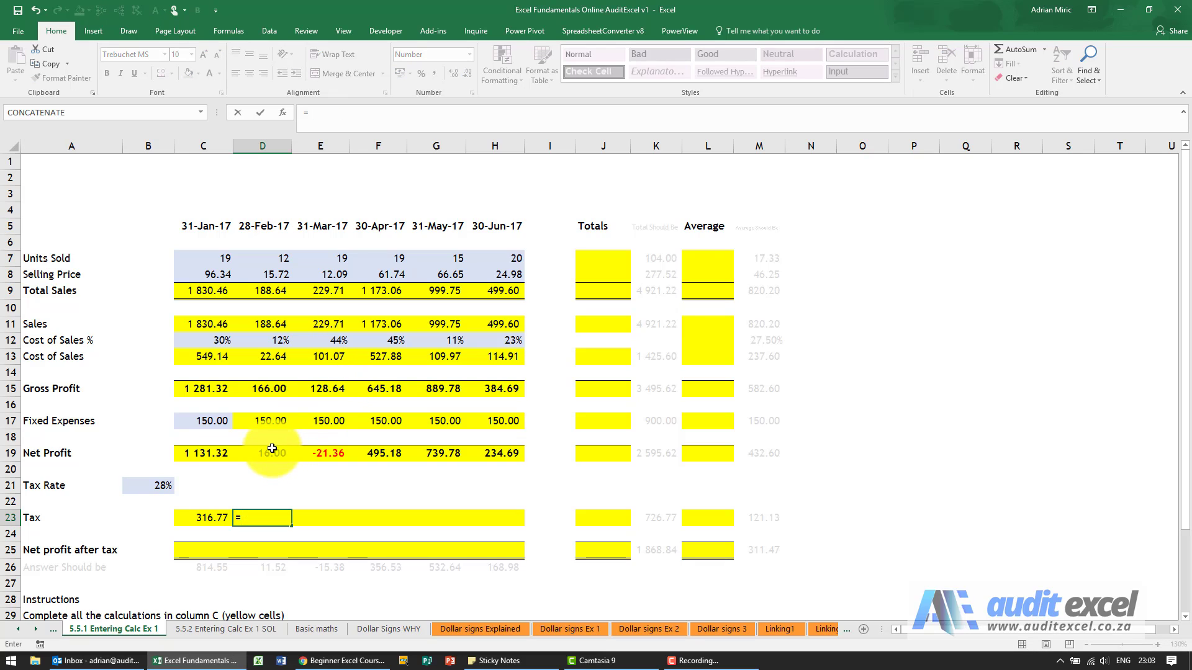
left_click(270, 449)
type("*")
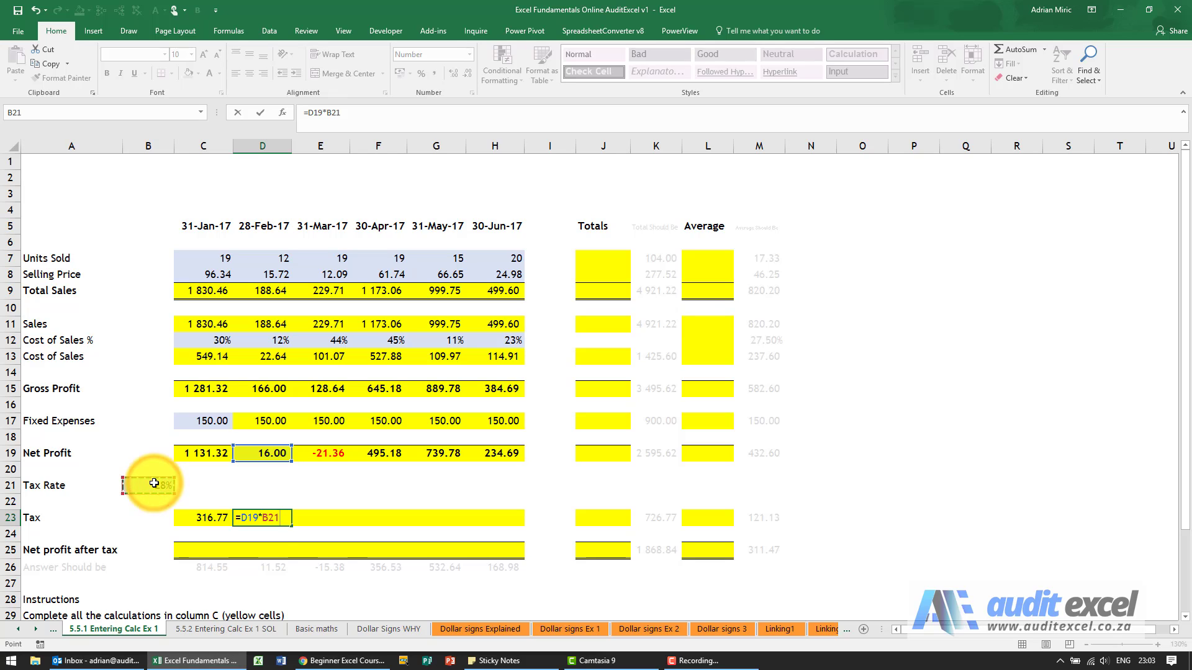
key("Return")
Step: Calculate March's Tax in E23 as net profit times the tax rate with =E19*B21
left_click(304, 520)
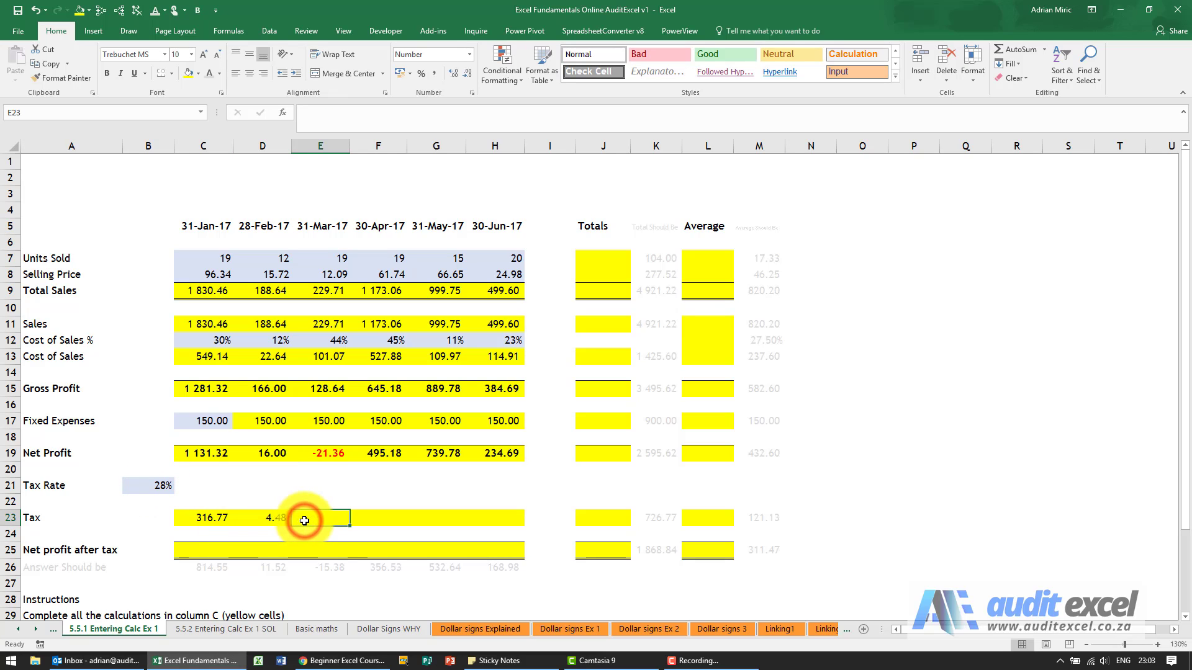
type("=E19")
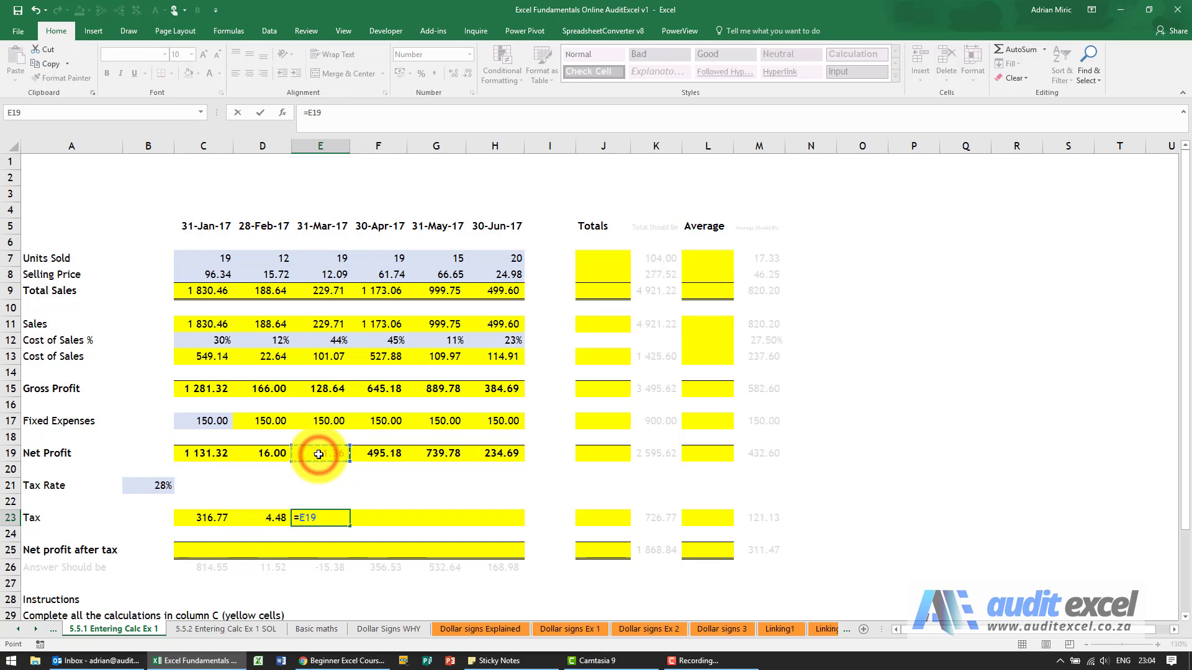
type("*")
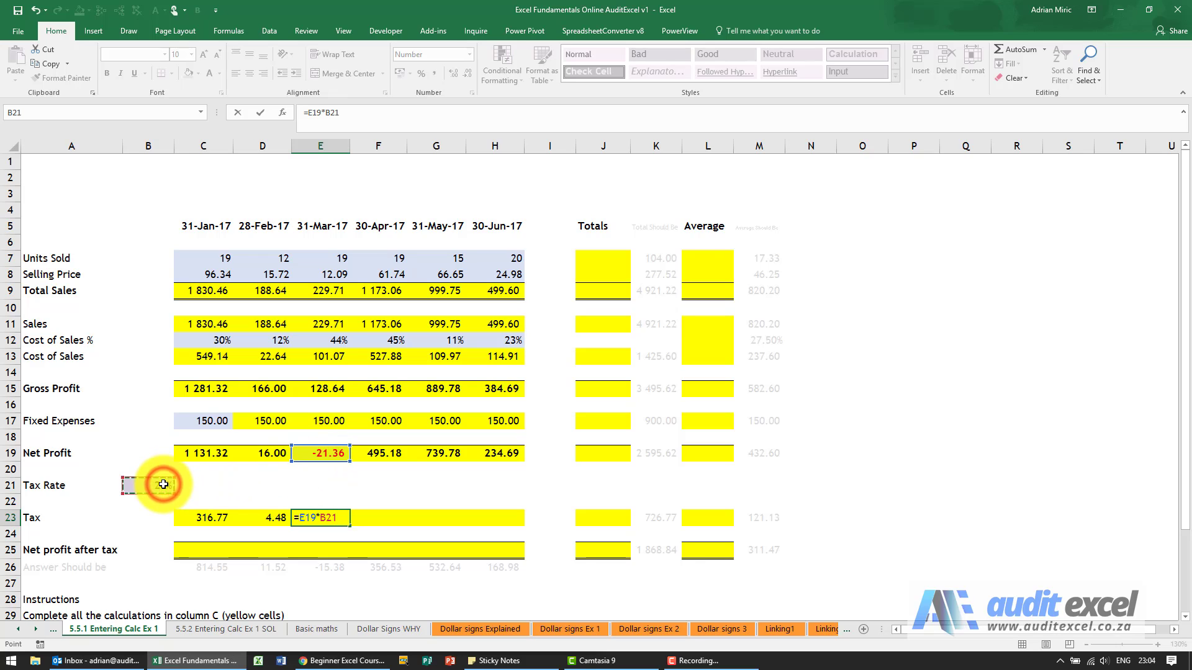
key("Return")
Step: Calculate April's Tax in F23 as net profit times the tax rate with =F19*B21
left_click(370, 516)
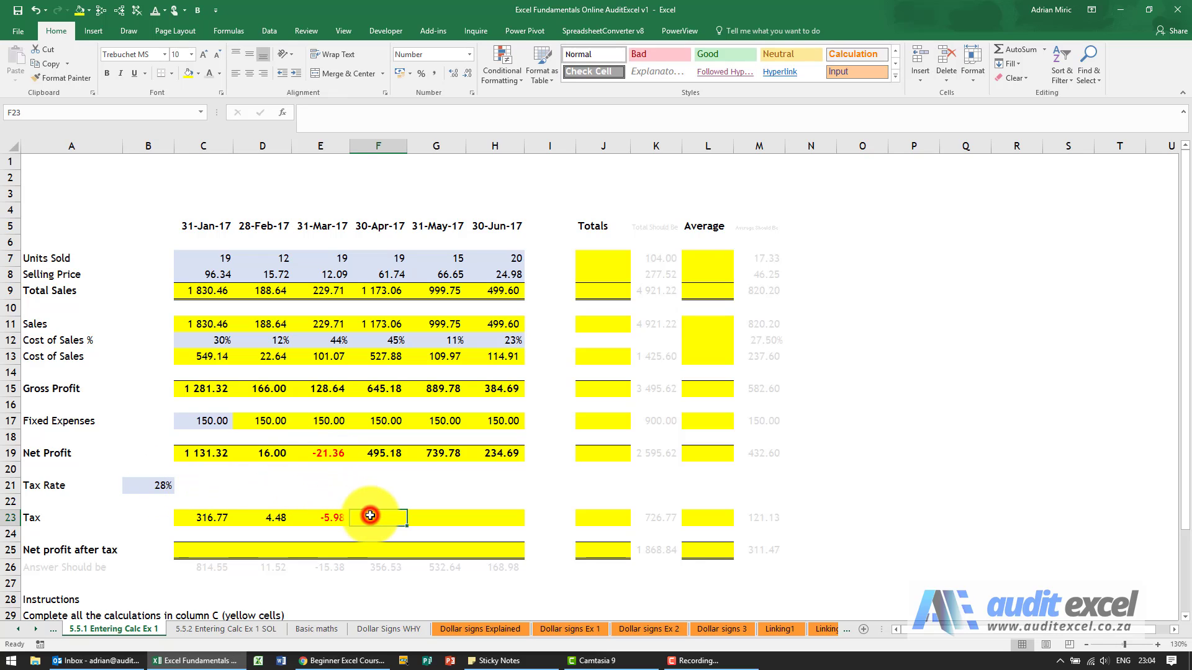
type("=F19")
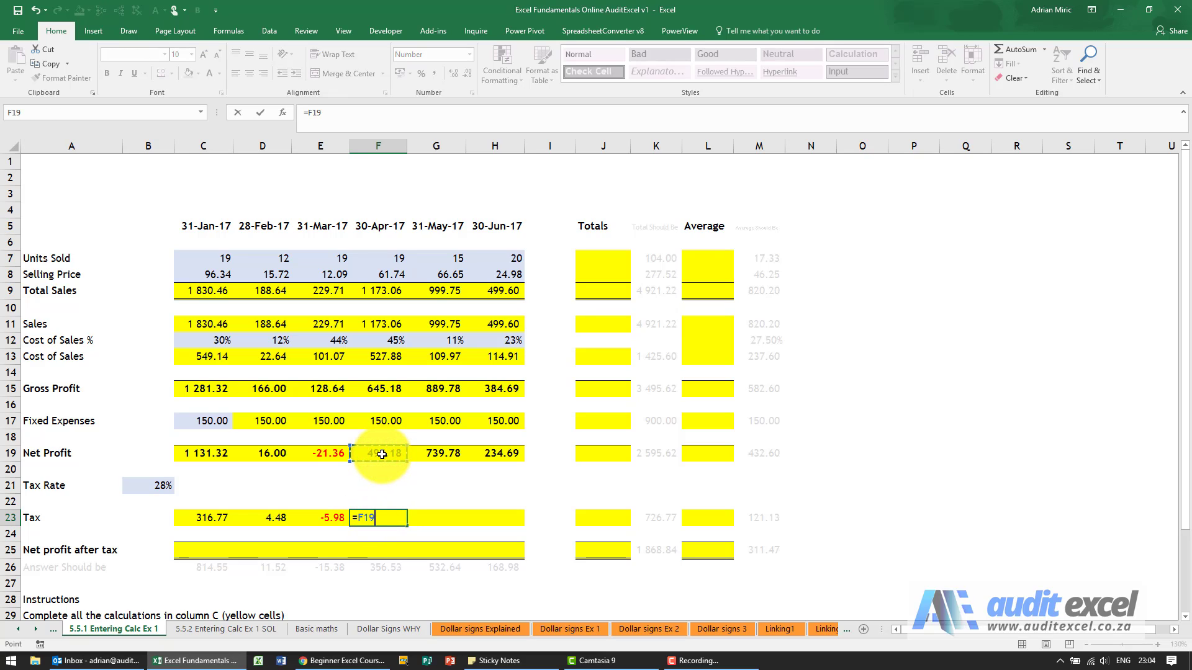
type("*")
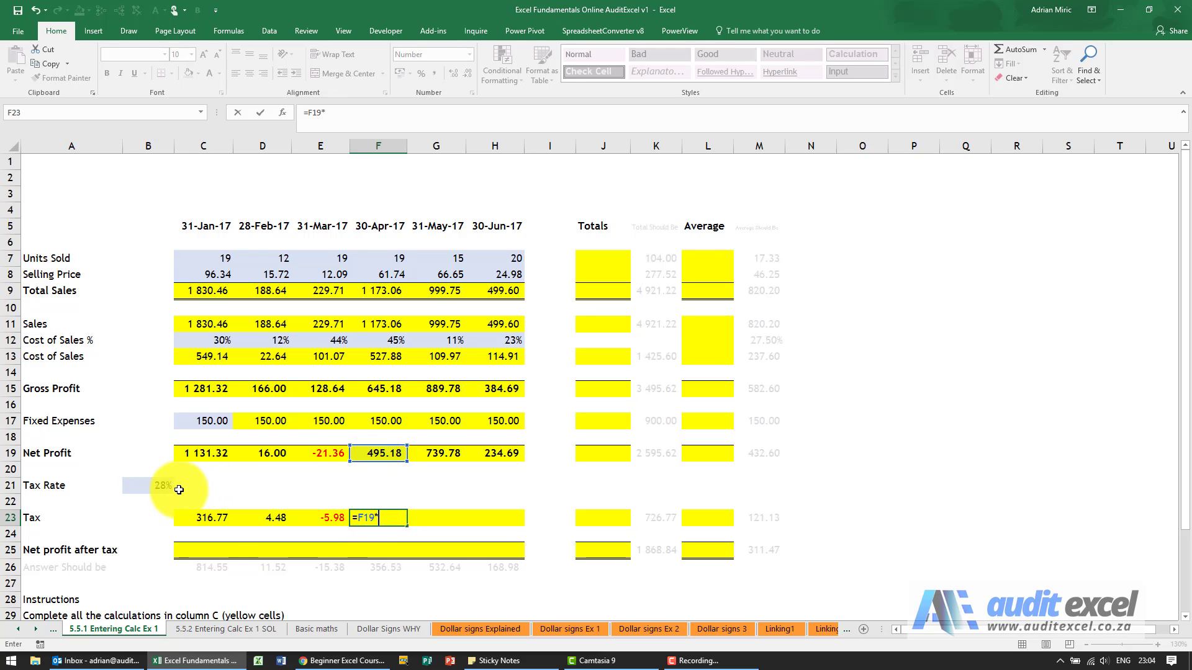
left_click(157, 484)
key("Return")
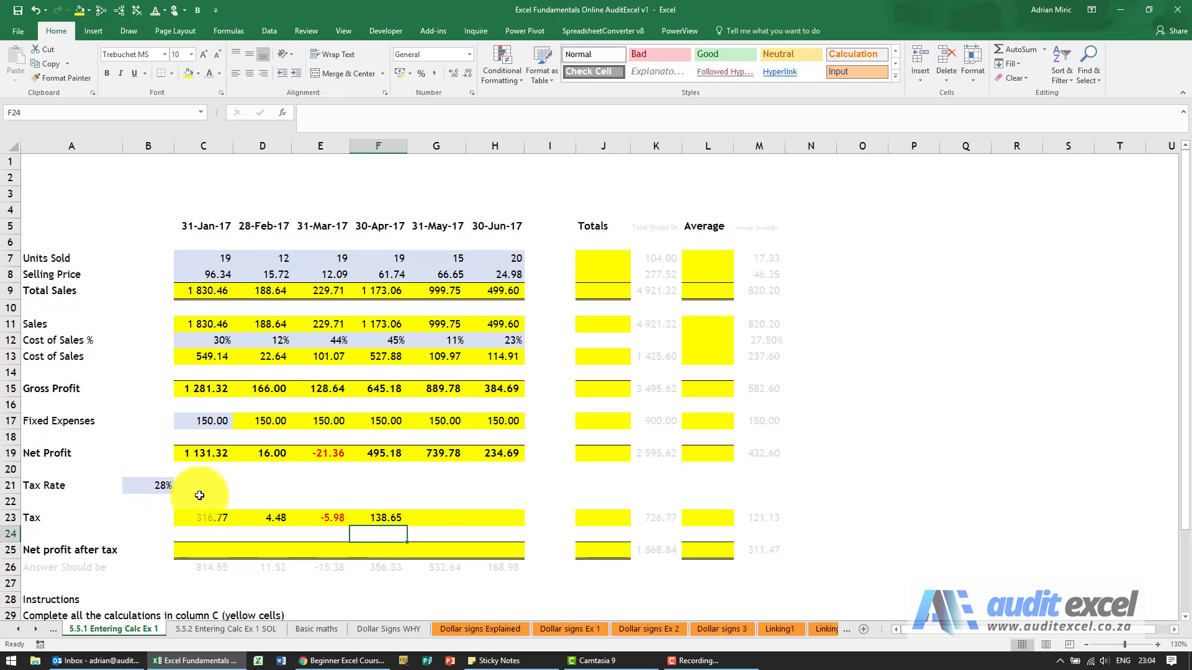
Step: Calculate May's Tax in G23 as net profit times the tax rate with =G19*B21
left_click(434, 519)
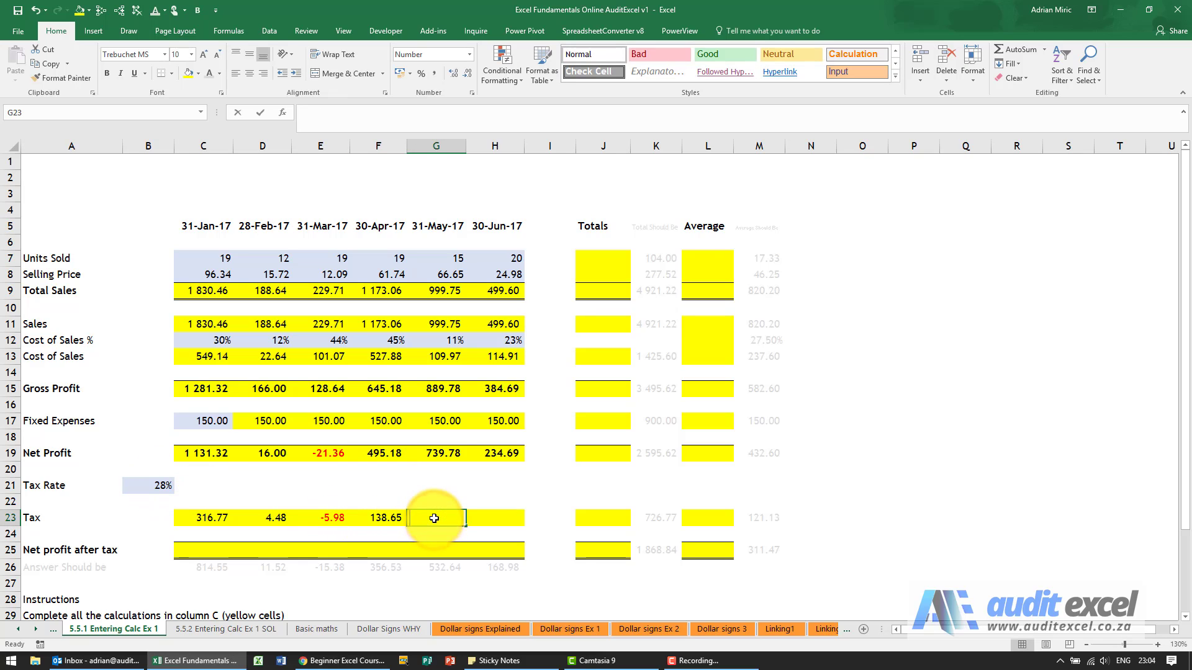
type("=")
left_click(437, 456)
type("*")
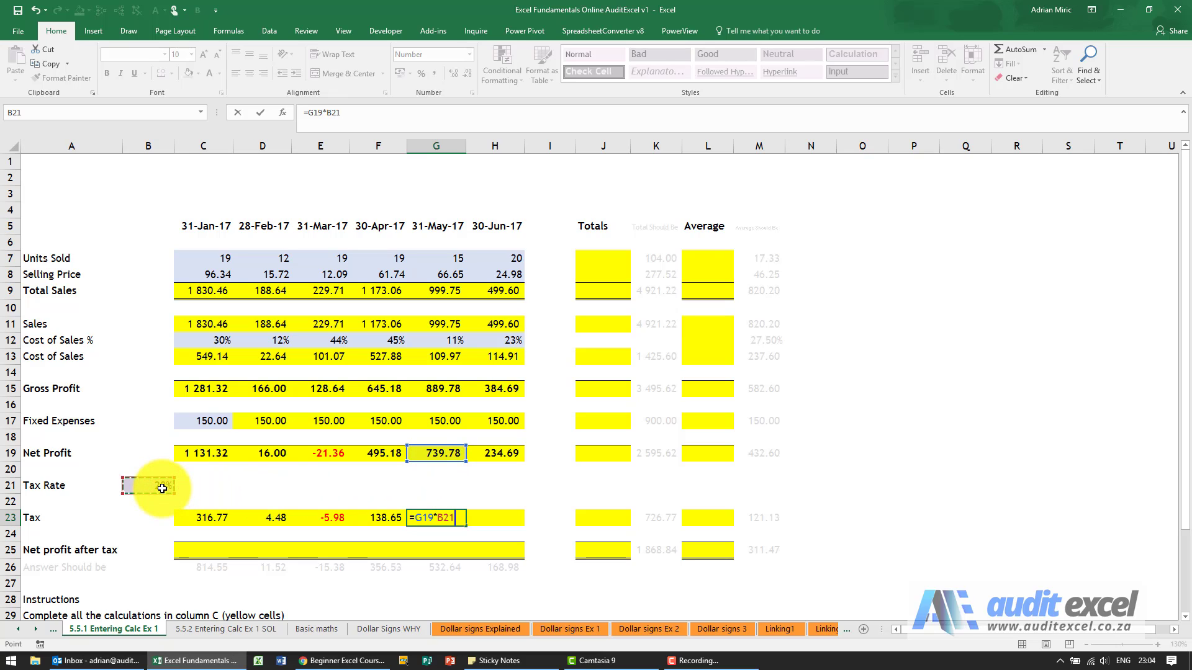
key("Return")
Step: Calculate June's Tax in H23 as net profit times the tax rate with =H19*B21
left_click(490, 520)
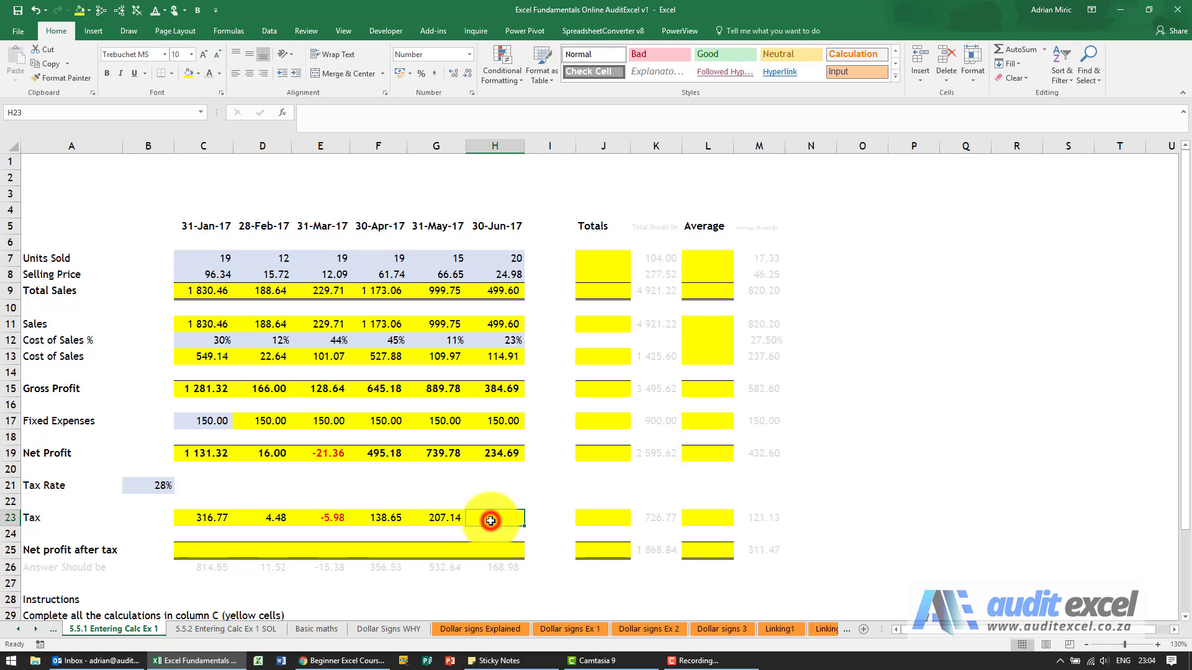
type("=")
left_click(499, 453)
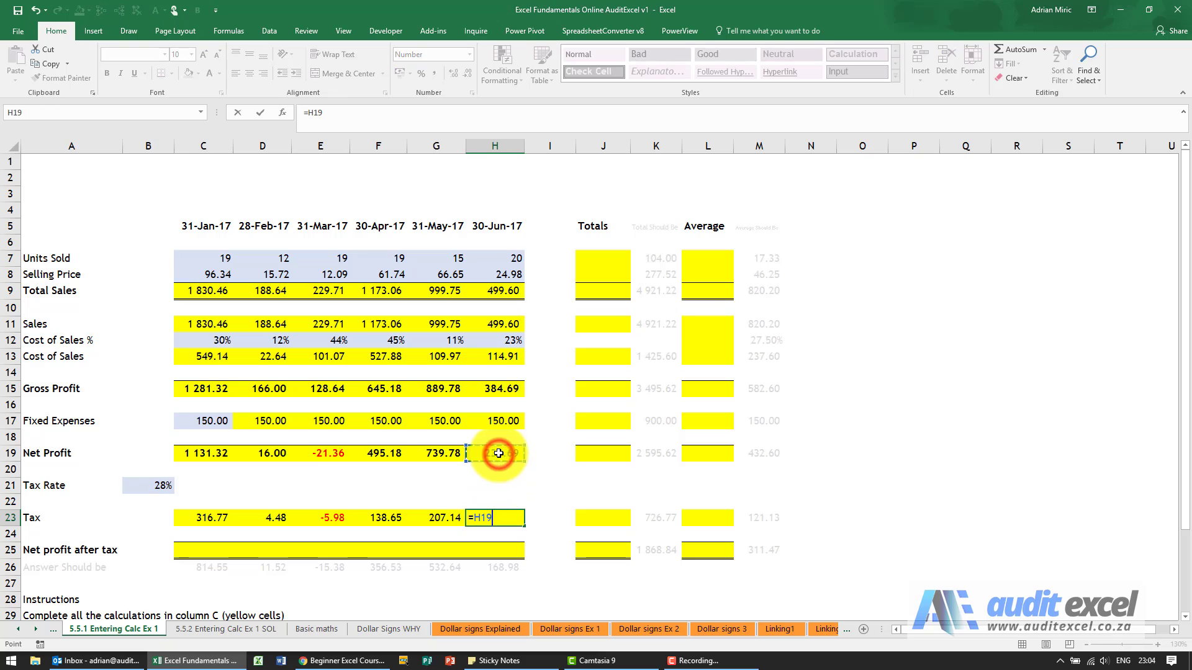
type("*")
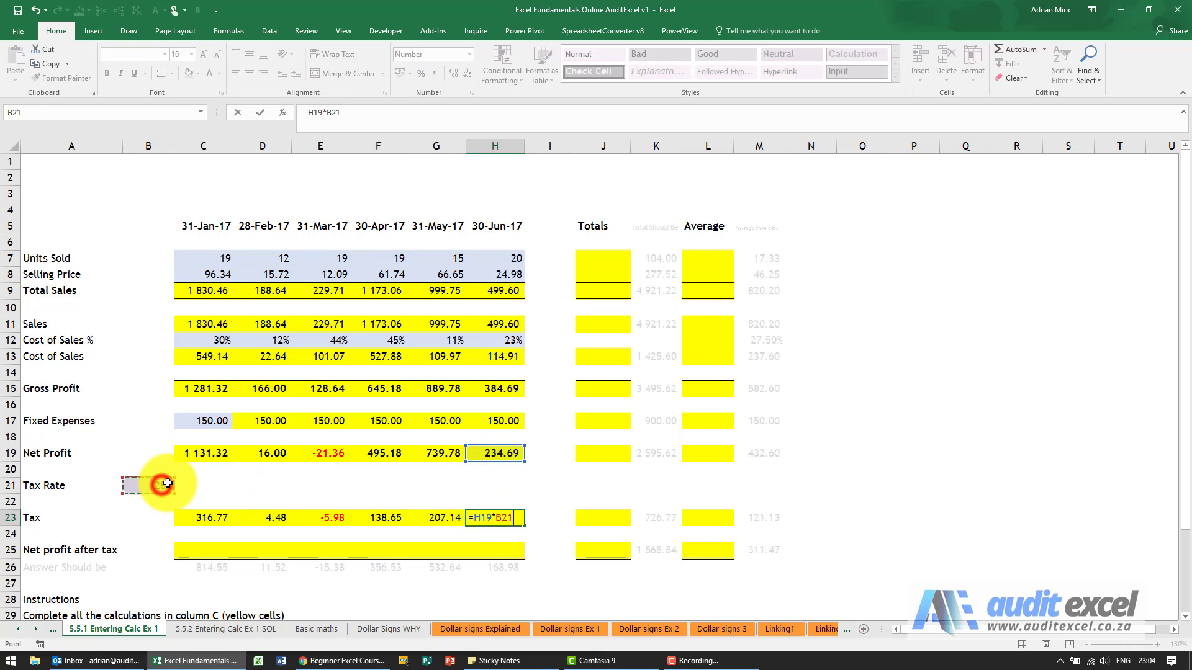
key("Return")
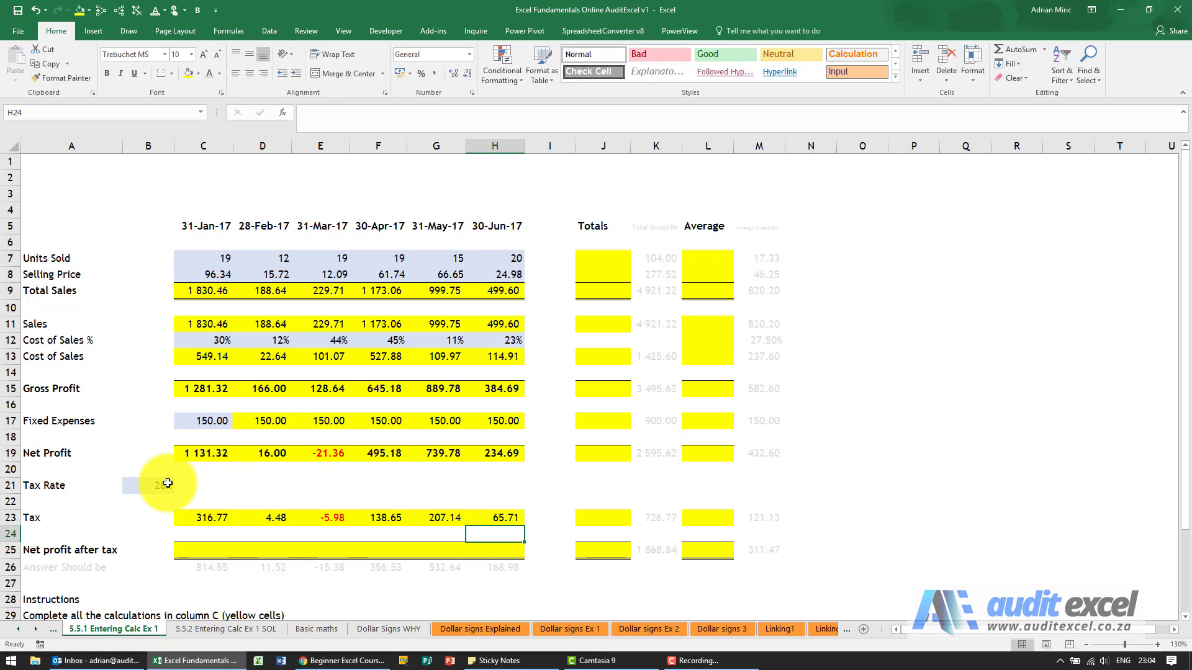
Step: Calculate January's Net profit after tax in C25 as net profit minus tax with =C19-C23
left_click(187, 548)
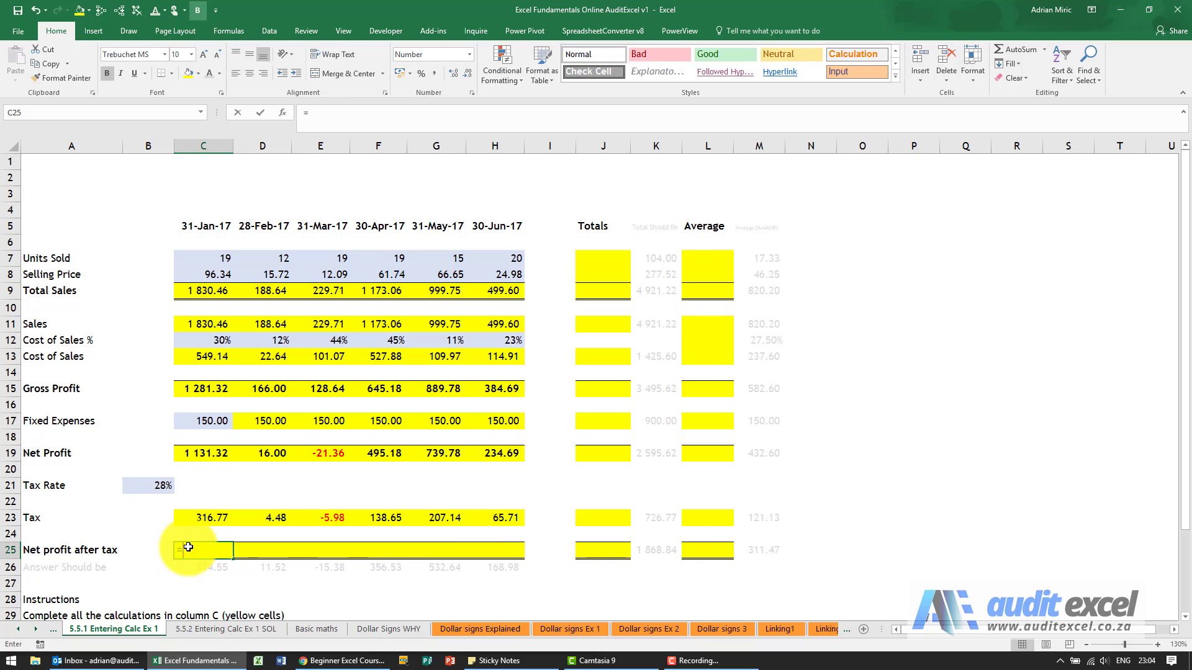
type("=C19")
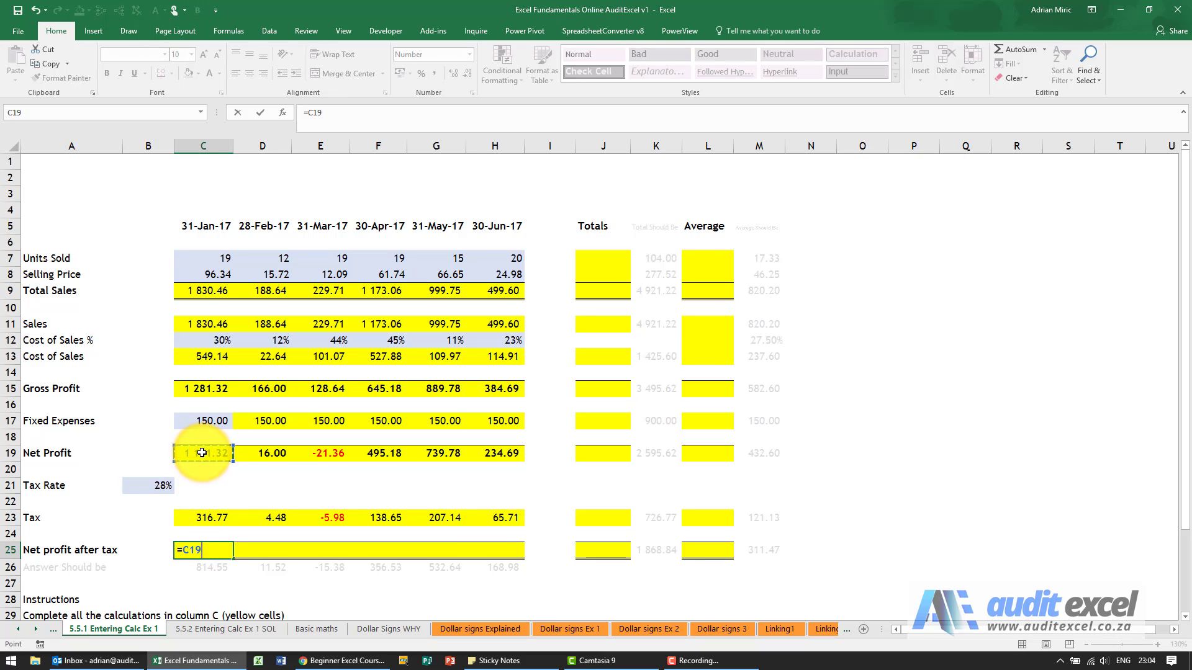
type("-")
key("Return")
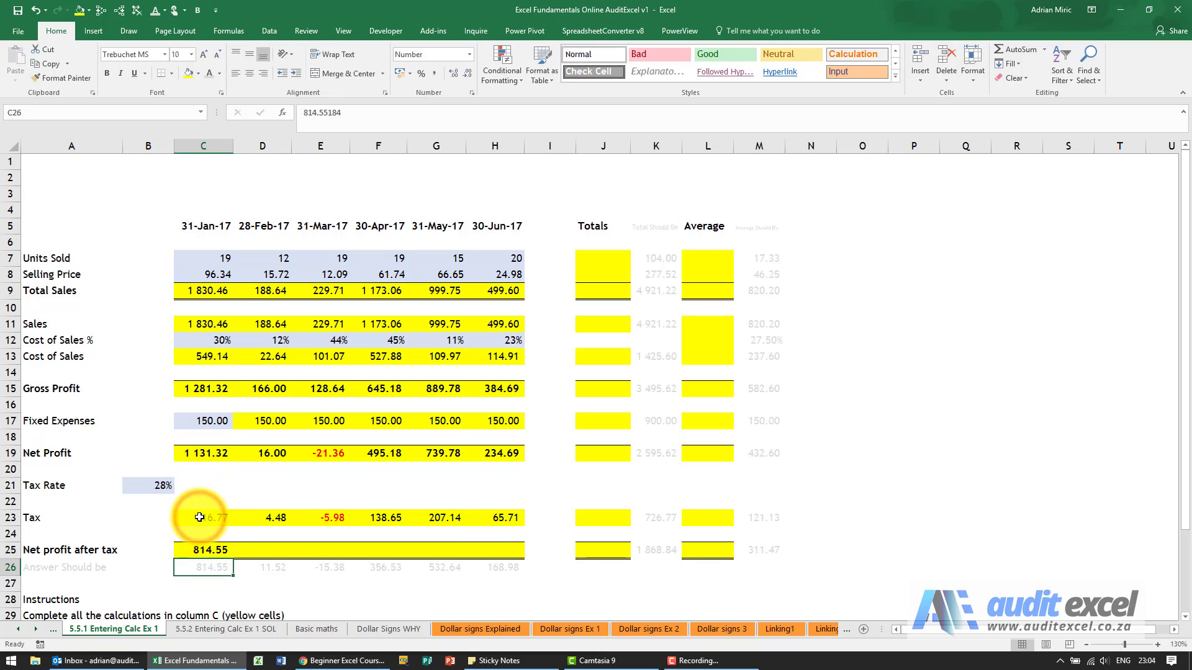
Step: Copy January's Net profit after tax formula from C25 across to June in H25
left_click(210, 547)
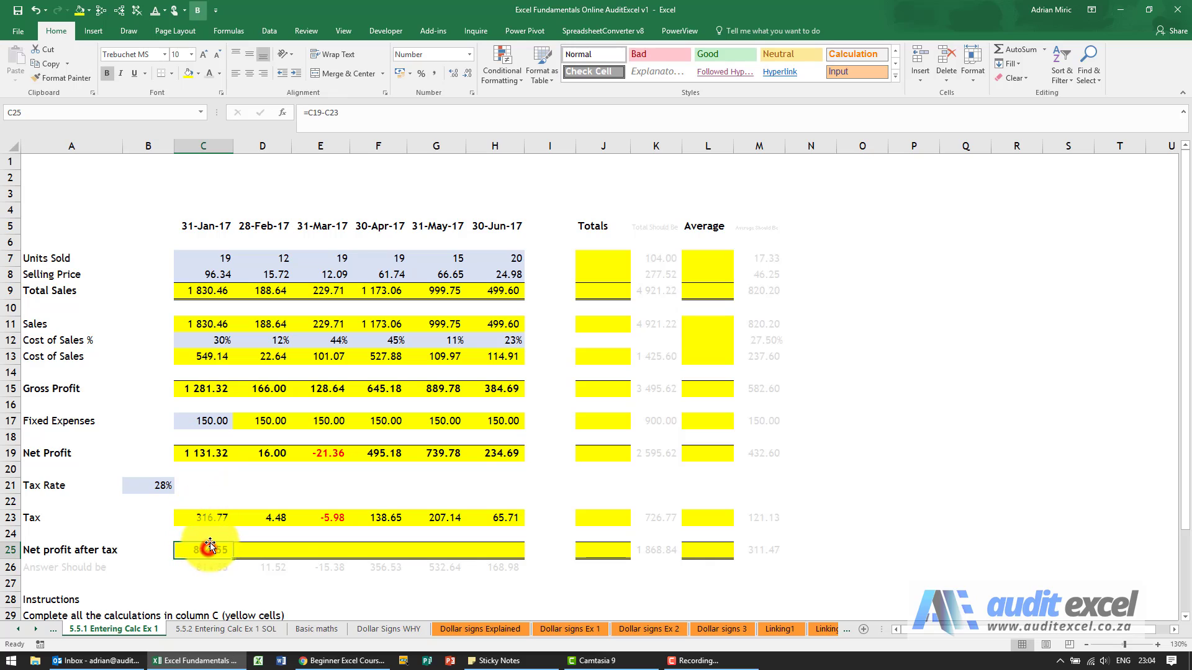
left_click(495, 546, "shift")
type("11.52\t-15.38\t356.53\t532.64\t168.98")
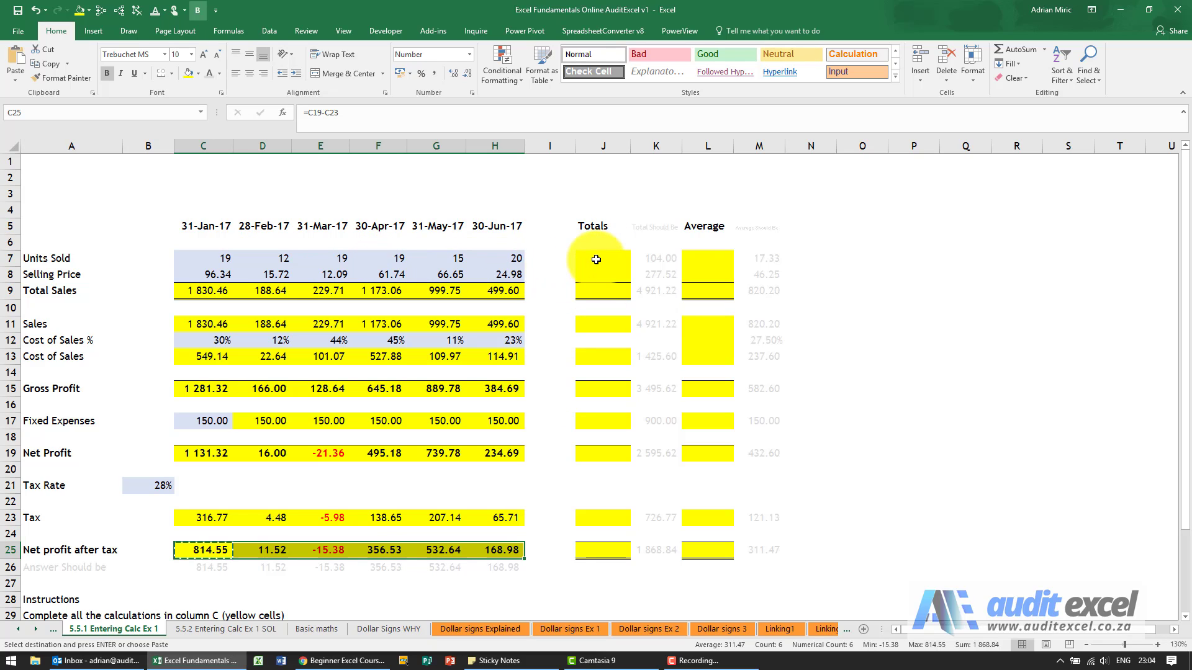
Step: Try to total Units Sold in J7 by adding the months one by one with =C7+D7+E7+F7+G7+H7
left_click(596, 260)
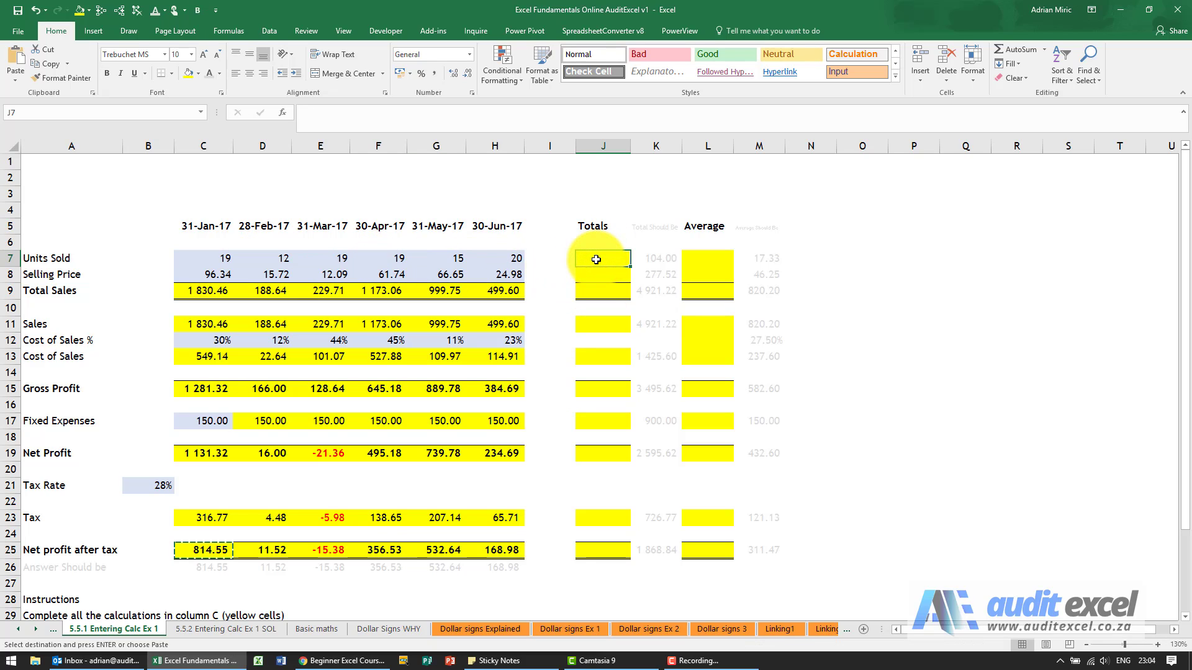
type("=")
left_click(221, 257)
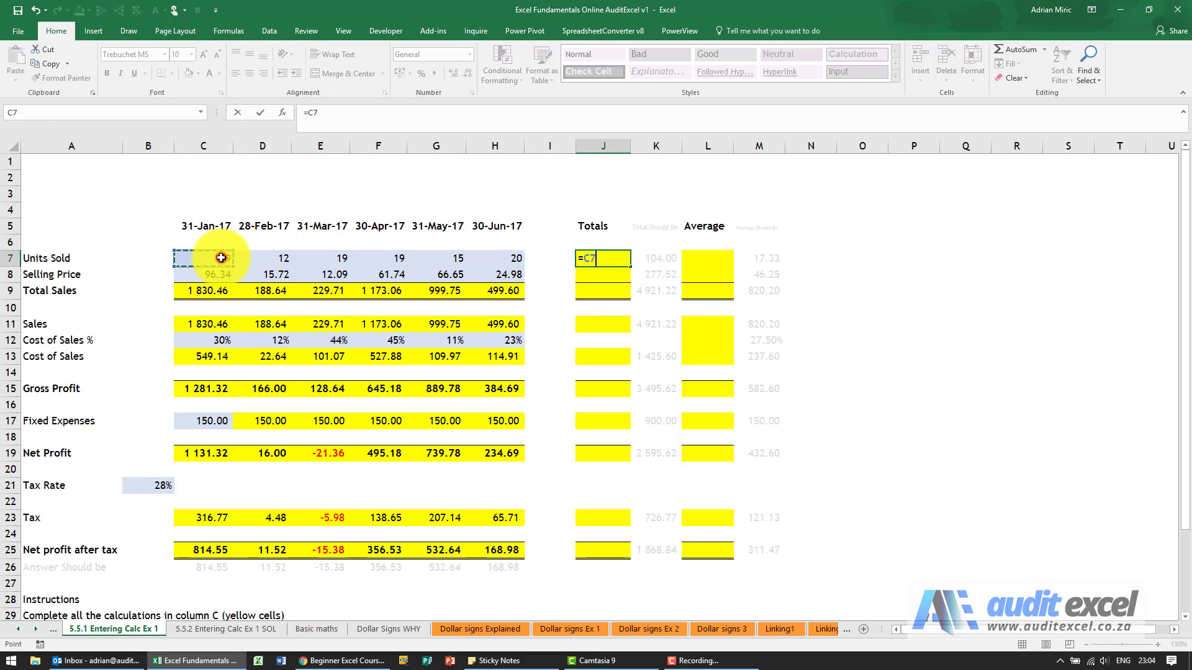
type("+")
left_click(264, 258)
type("+")
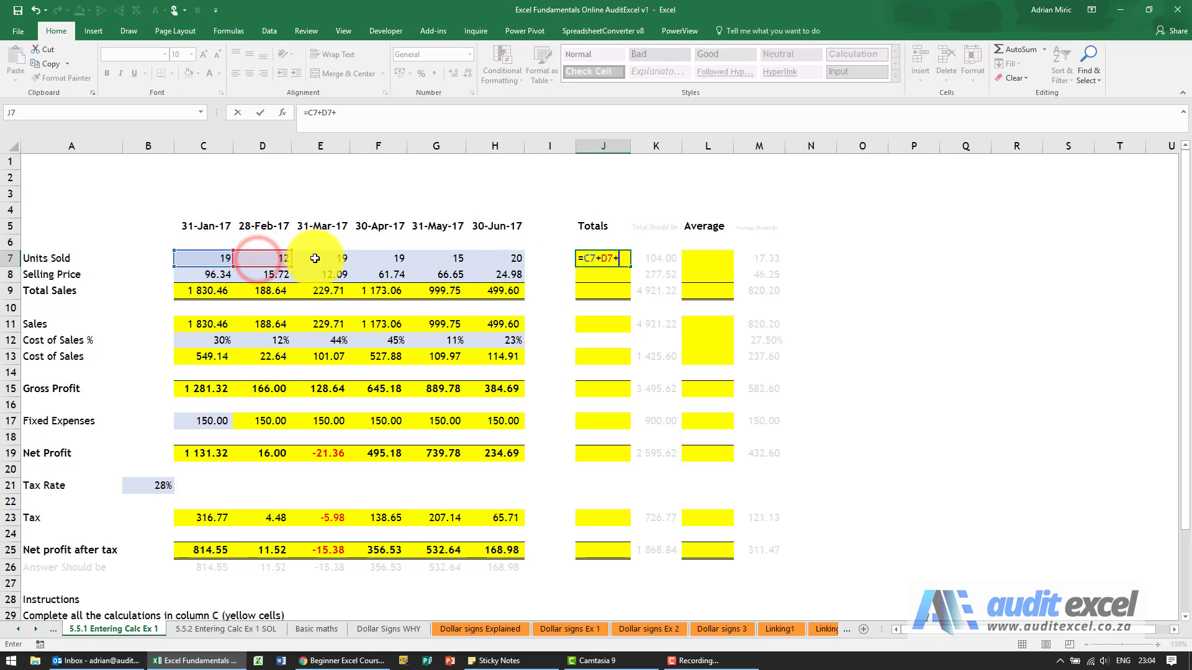
left_click(317, 258)
type("+")
left_click(381, 258)
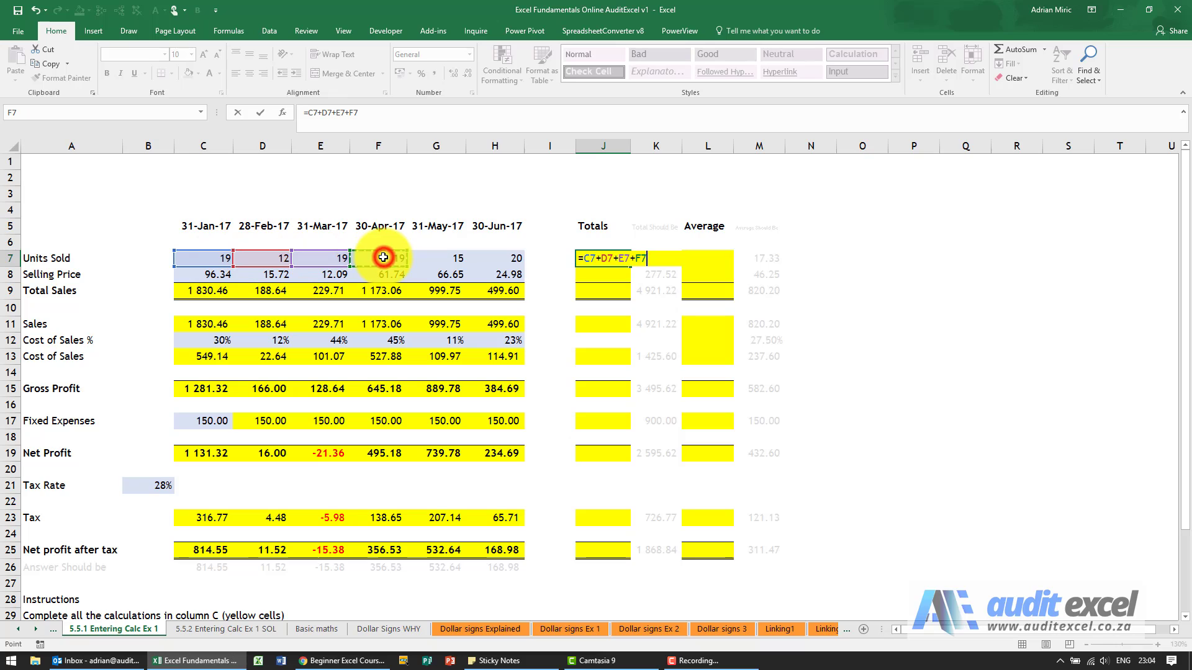
type("+")
left_click(429, 256)
type("+")
left_click(486, 253)
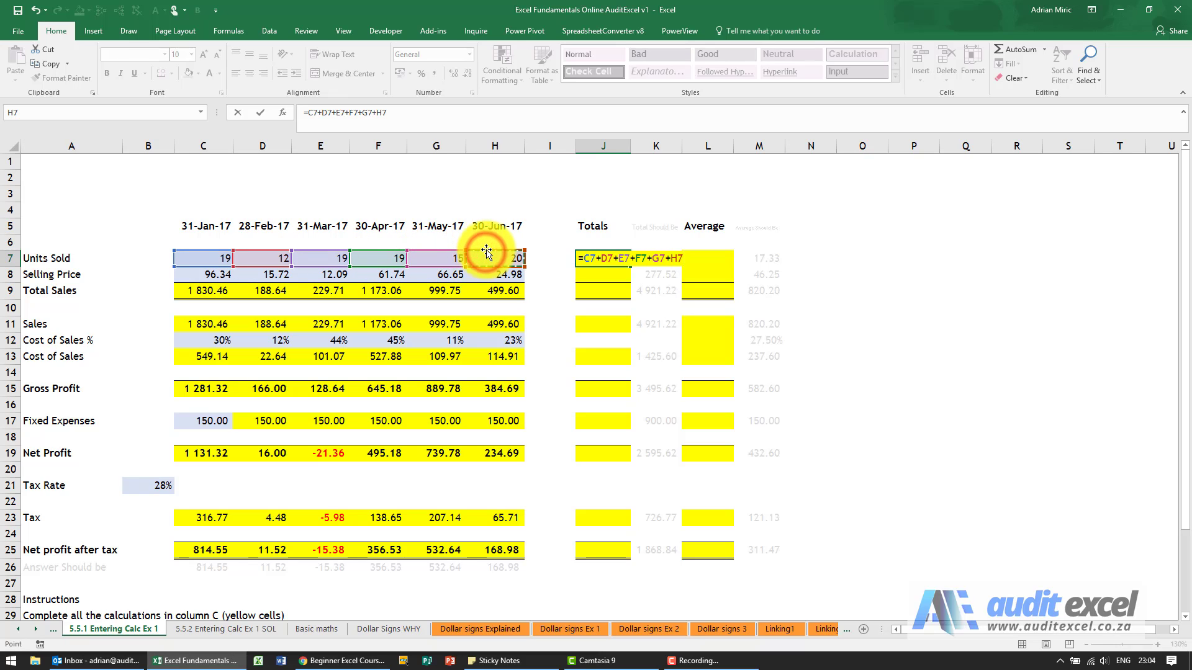
key("ctrl+Return")
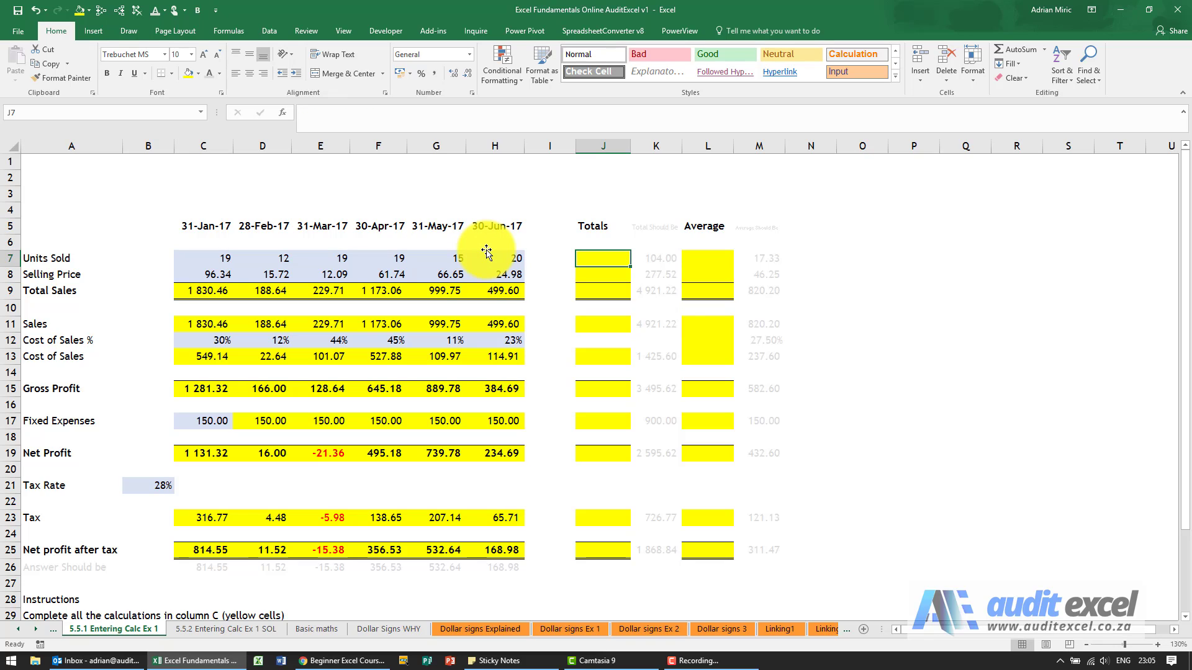
Step: Total the six months of Units Sold in J7 with =SUM(C7:H7)
type("=")
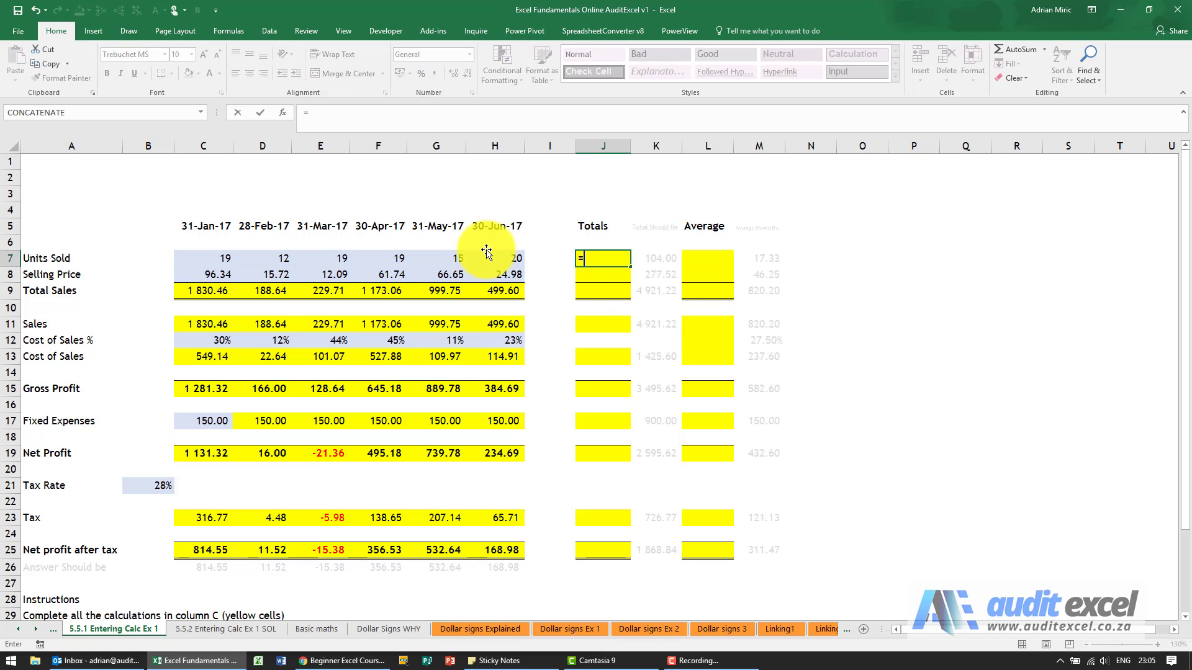
type("sum(")
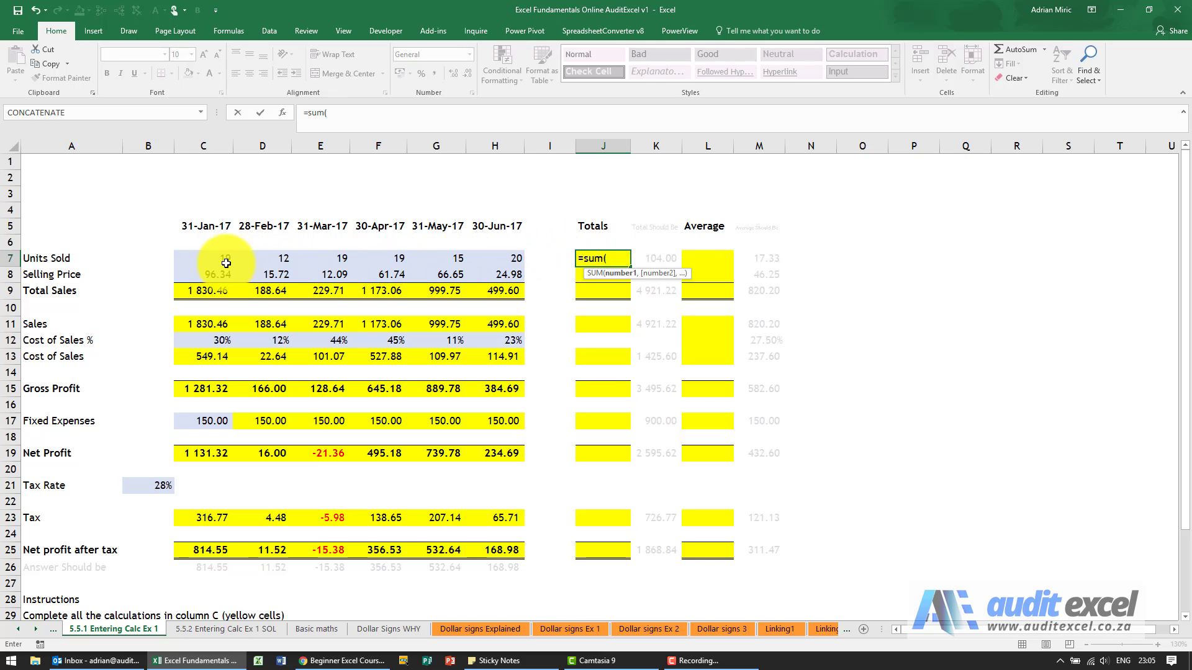
left_click_drag(215, 259, 477, 257)
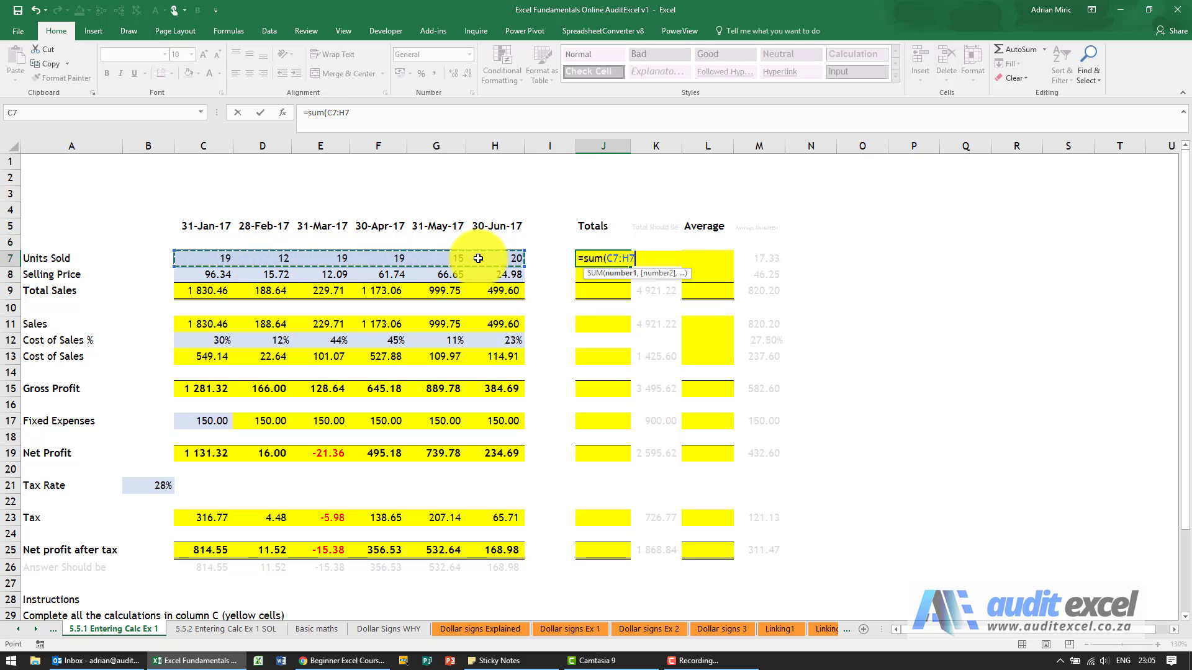
left_click_drag(476, 257, 478, 258)
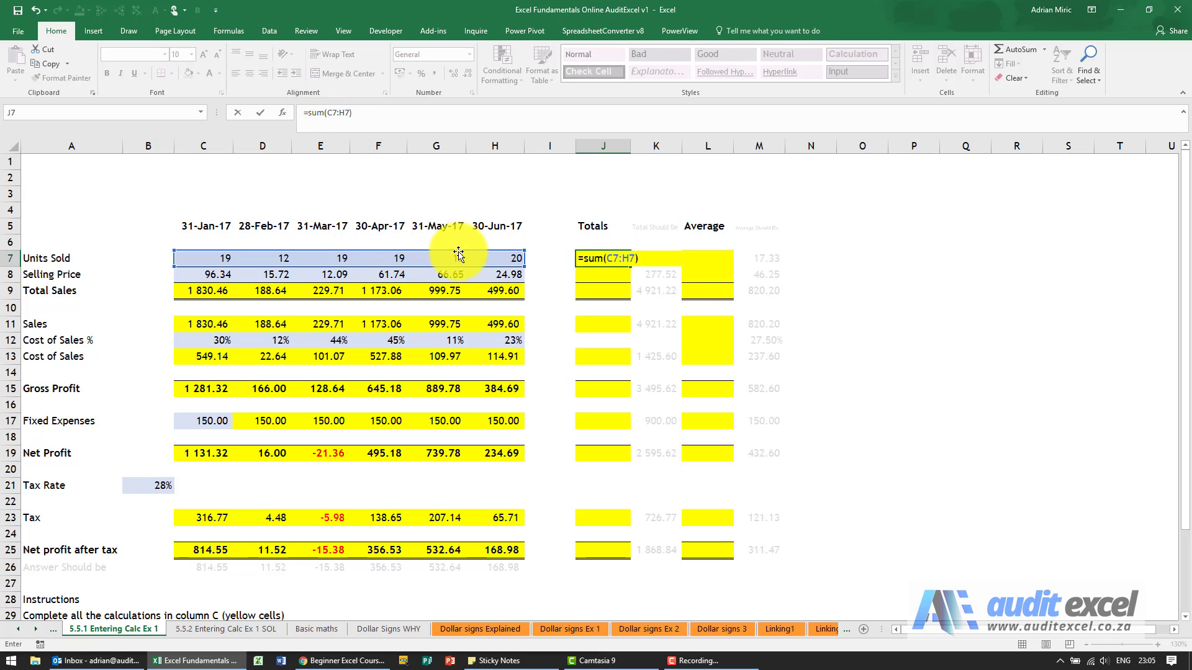
key("Return")
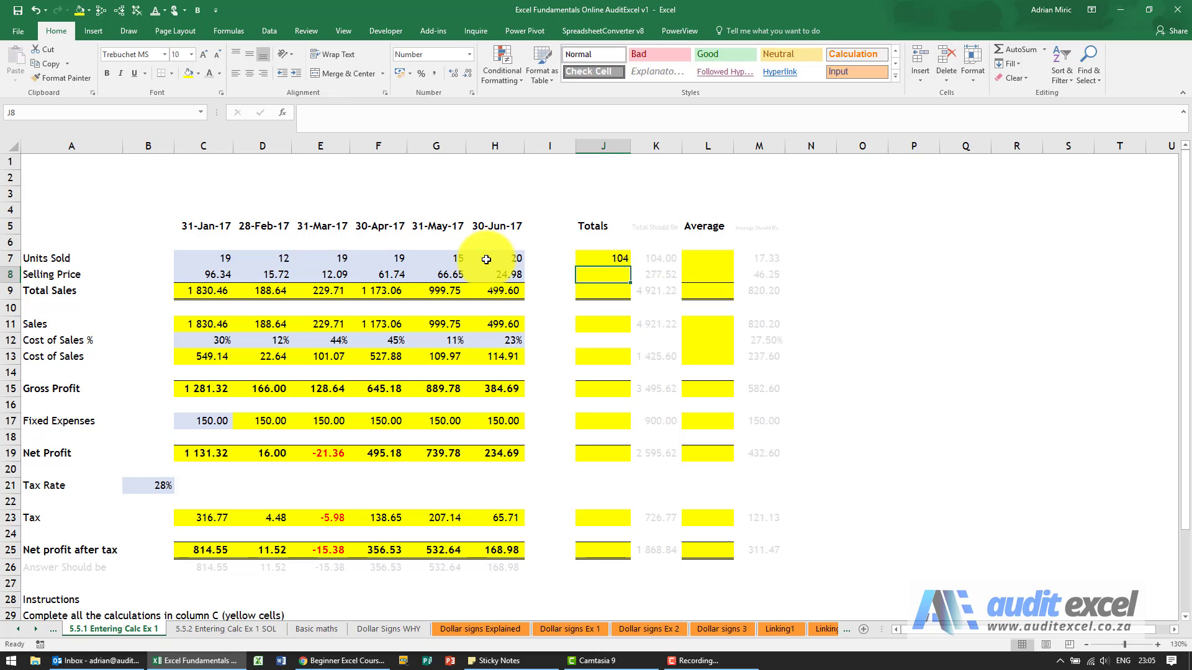
Step: Copy the Units Sold total in J7 and paste only its formula into J8:J9 for Selling Price and Total Sales
left_click(599, 258)
key("ctrl+c")
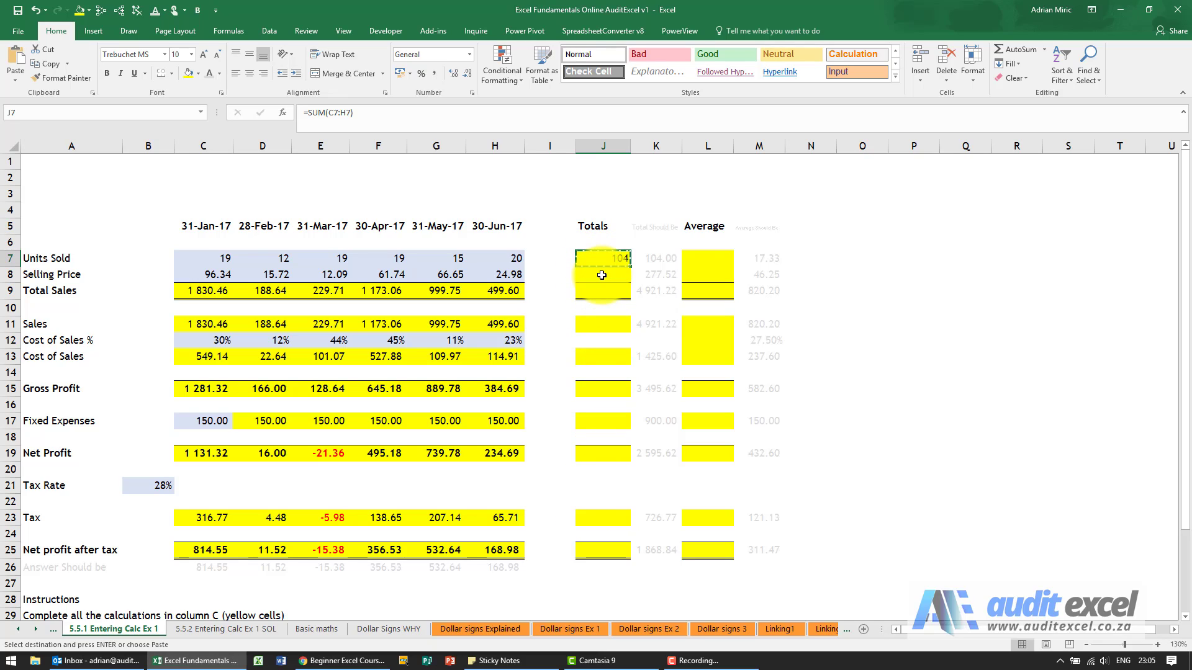
left_click_drag(601, 275, 601, 290)
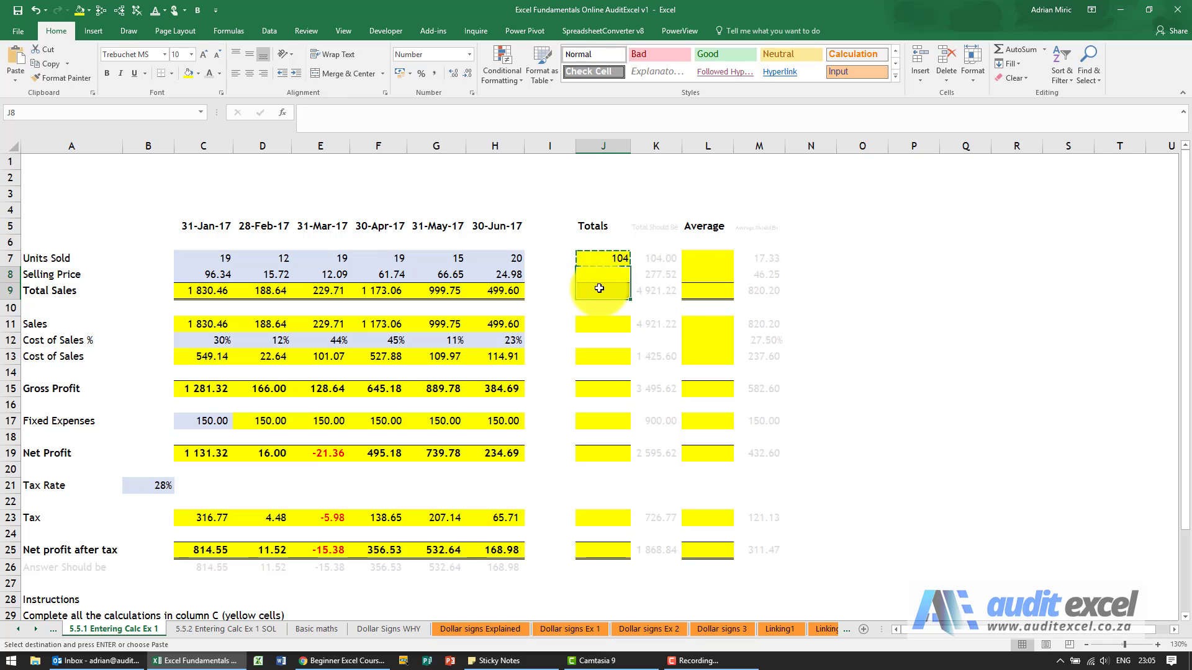
right_click(600, 275)
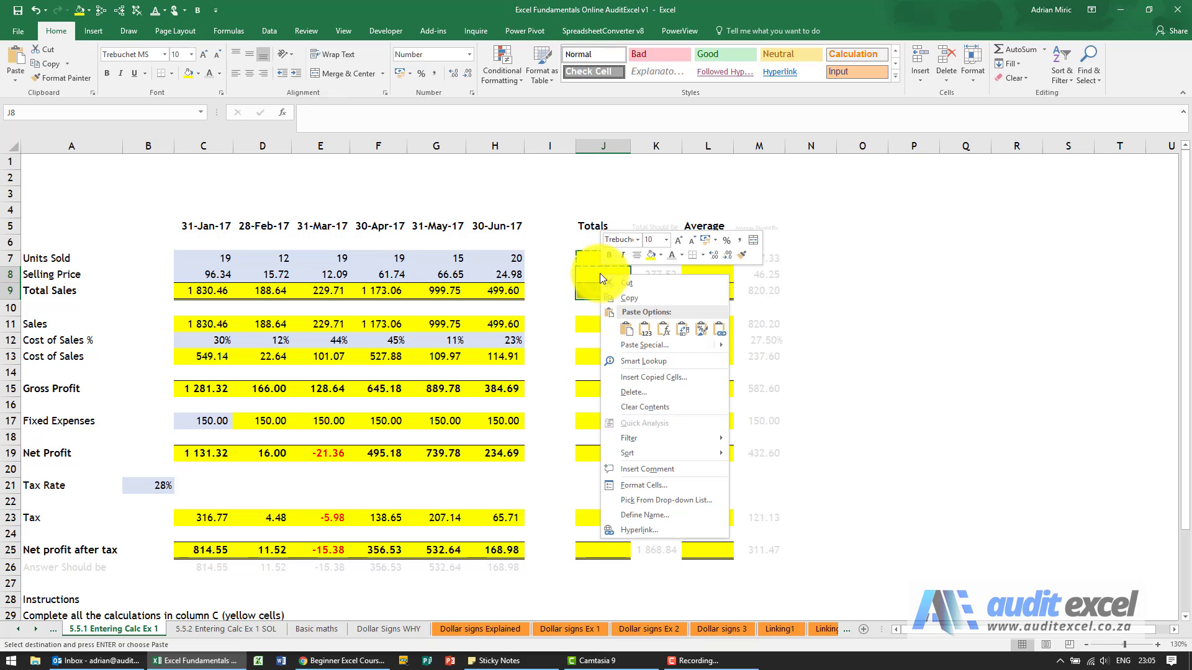
left_click(662, 329)
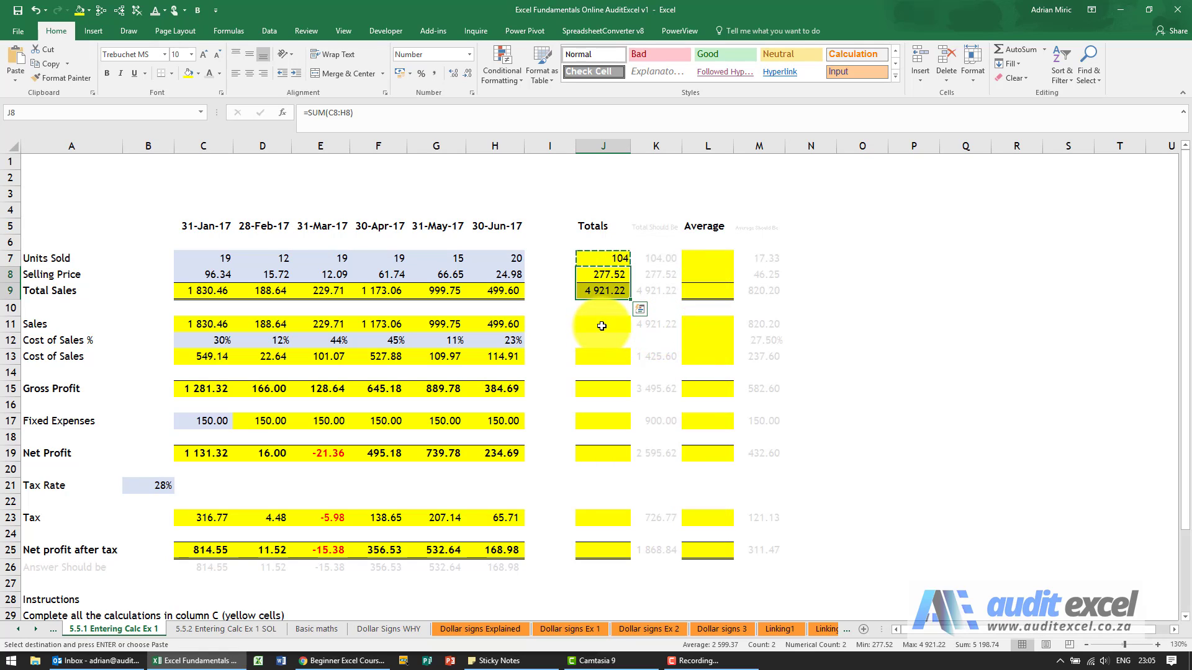
Step: Paste only the copied total formula into J11 for Sales and J13 for Cost of Sales
left_click(602, 326)
right_click(602, 326)
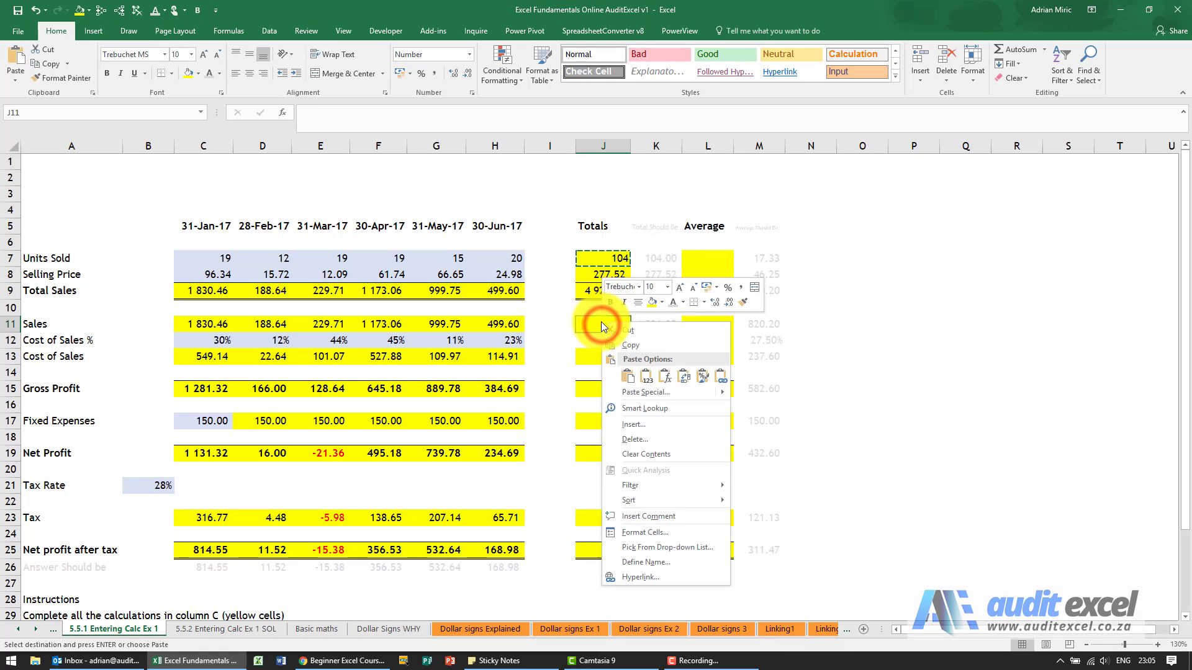
left_click(664, 378)
left_click(601, 357)
right_click(601, 358)
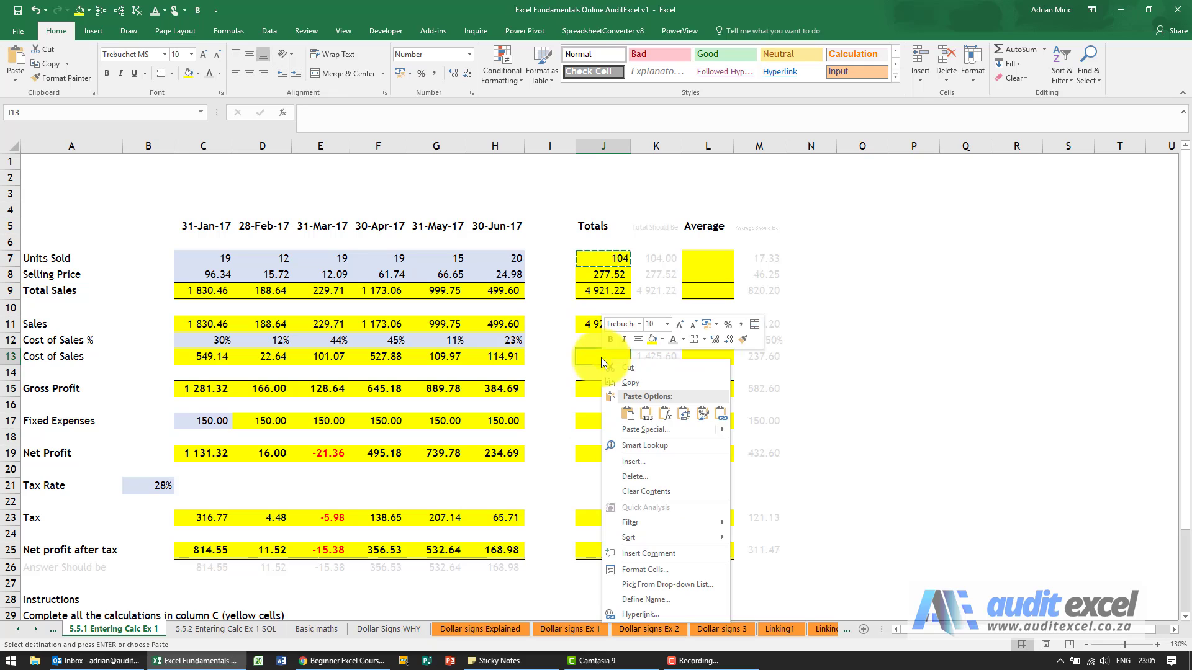
left_click(665, 409)
Step: Paste only the copied total formula into J15, J17 and J19 for Gross Profit, Fixed Expenses and Net Profit
right_click(605, 389)
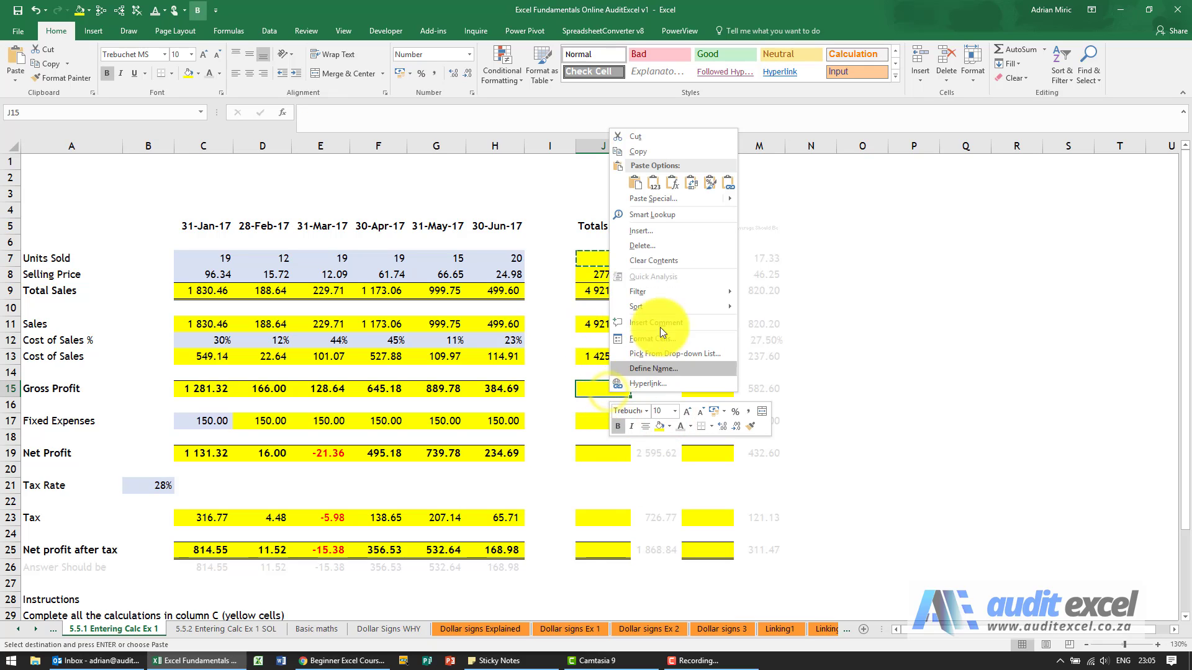
left_click(673, 183)
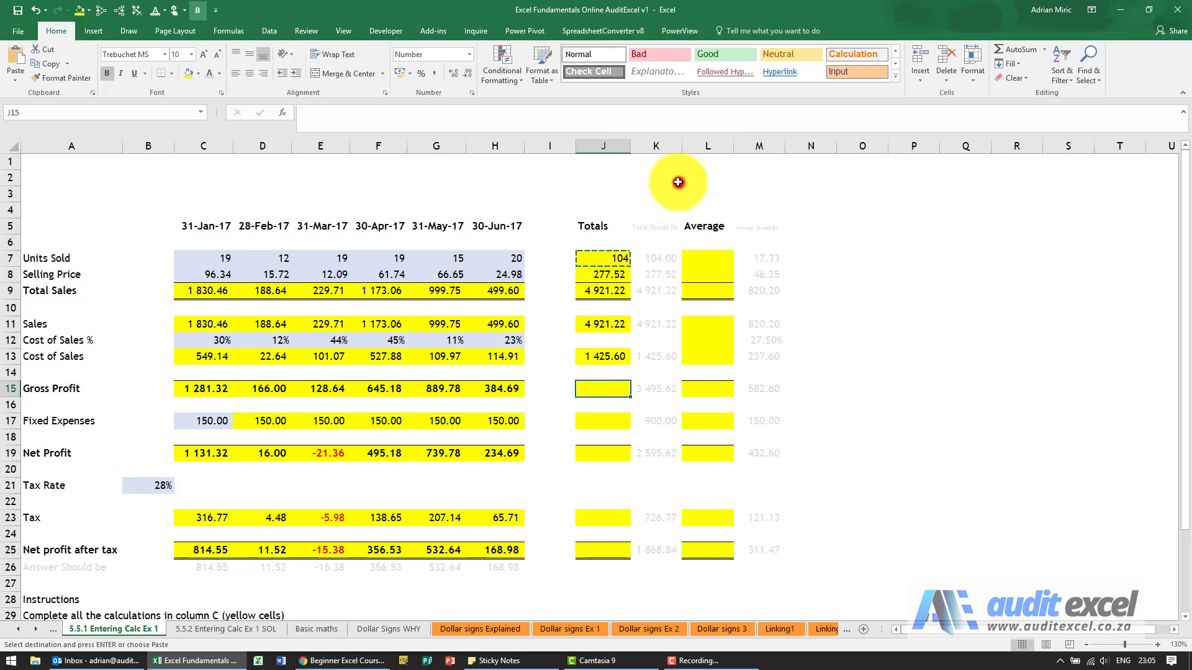
right_click(608, 424)
left_click(672, 216)
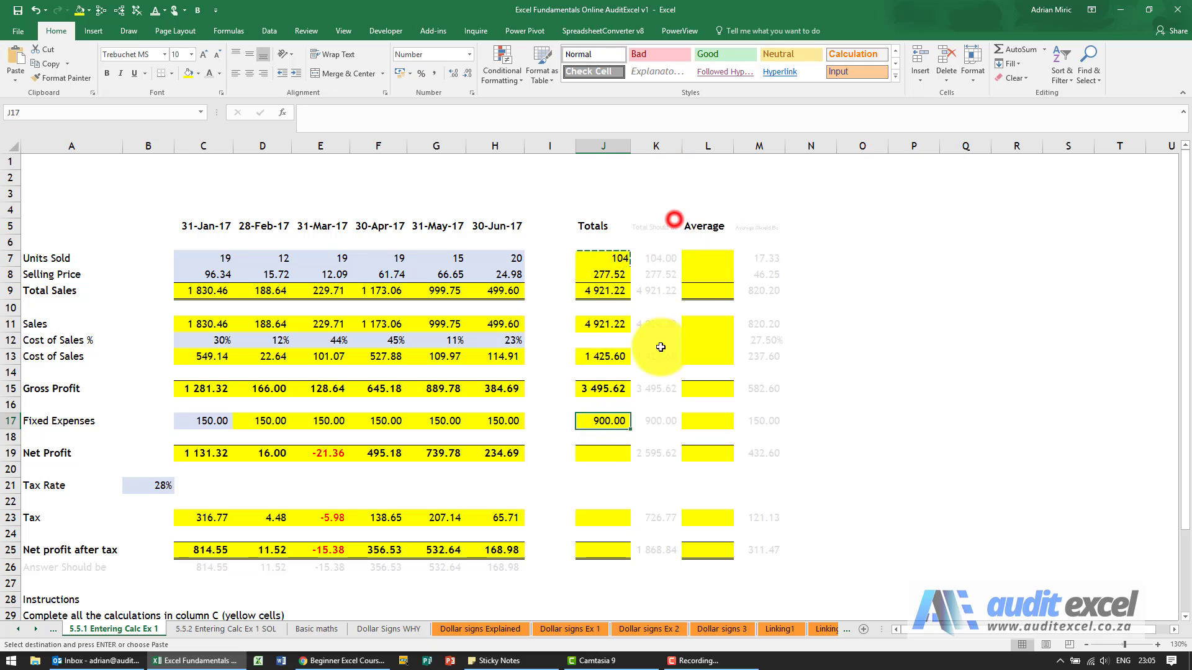
right_click(610, 453)
left_click(673, 242)
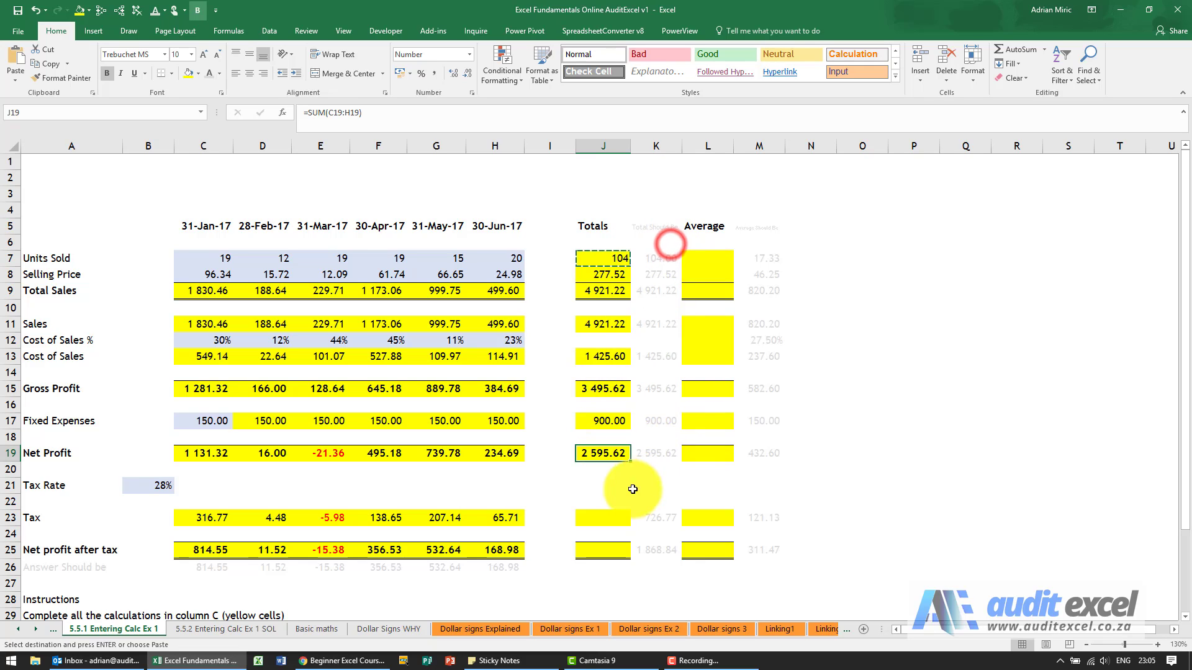
Step: Paste only the copied total formula into J23 for Tax and J25 for Net profit after tax
right_click(612, 517)
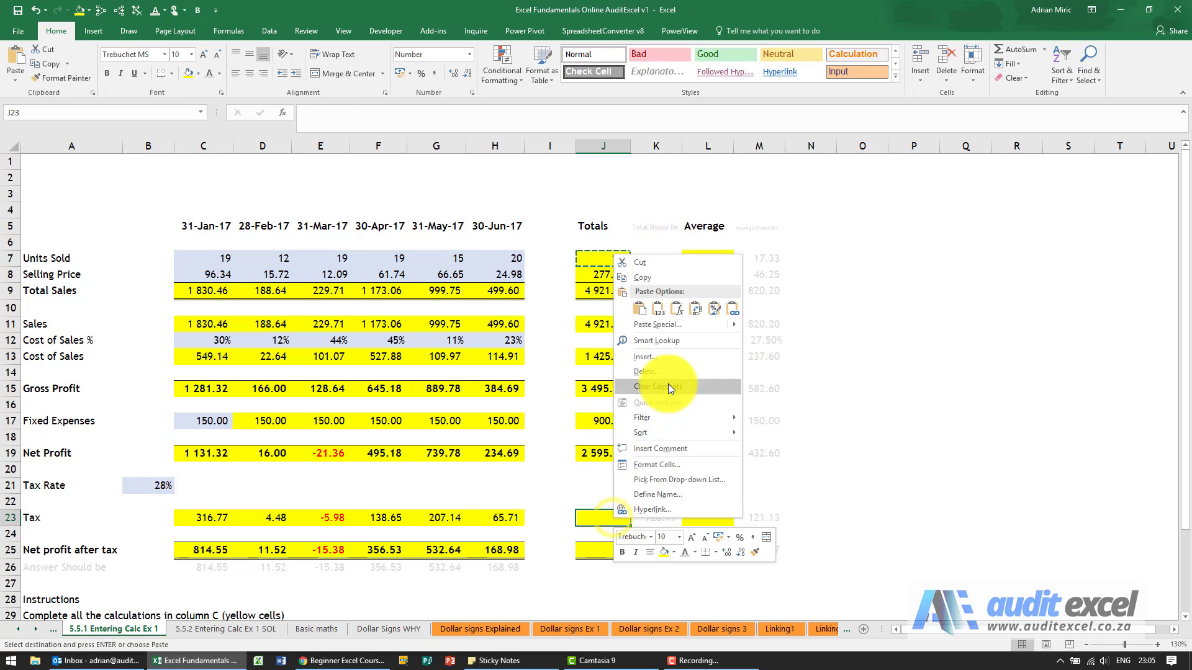
left_click(676, 309)
right_click(619, 547)
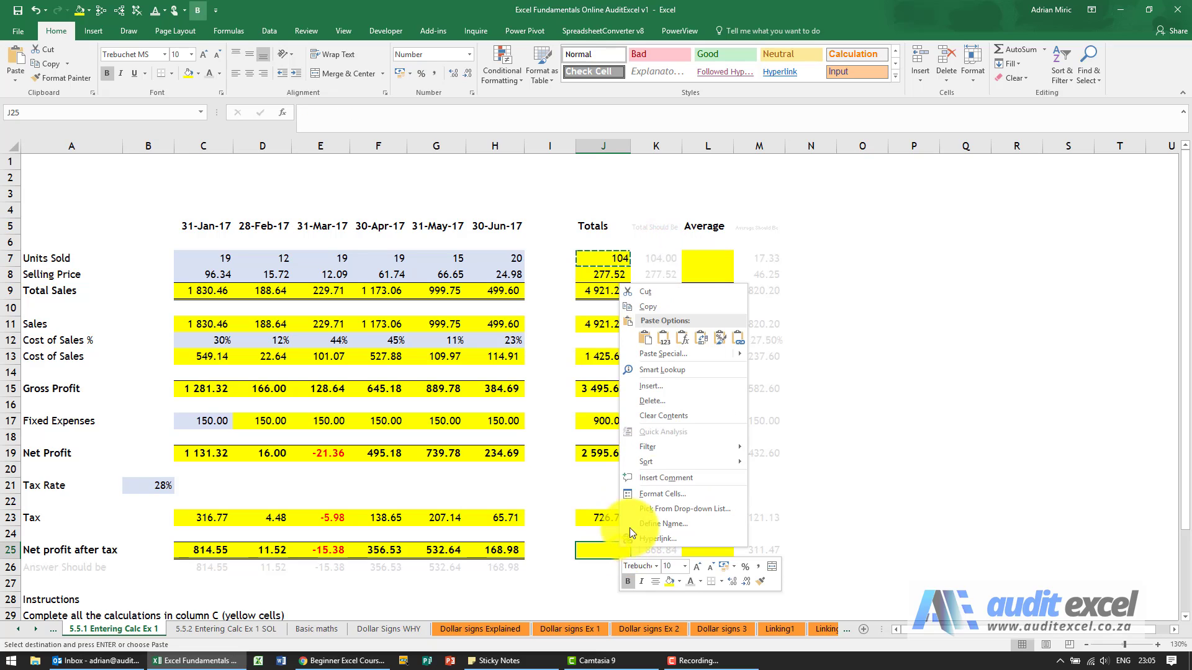
left_click(677, 342)
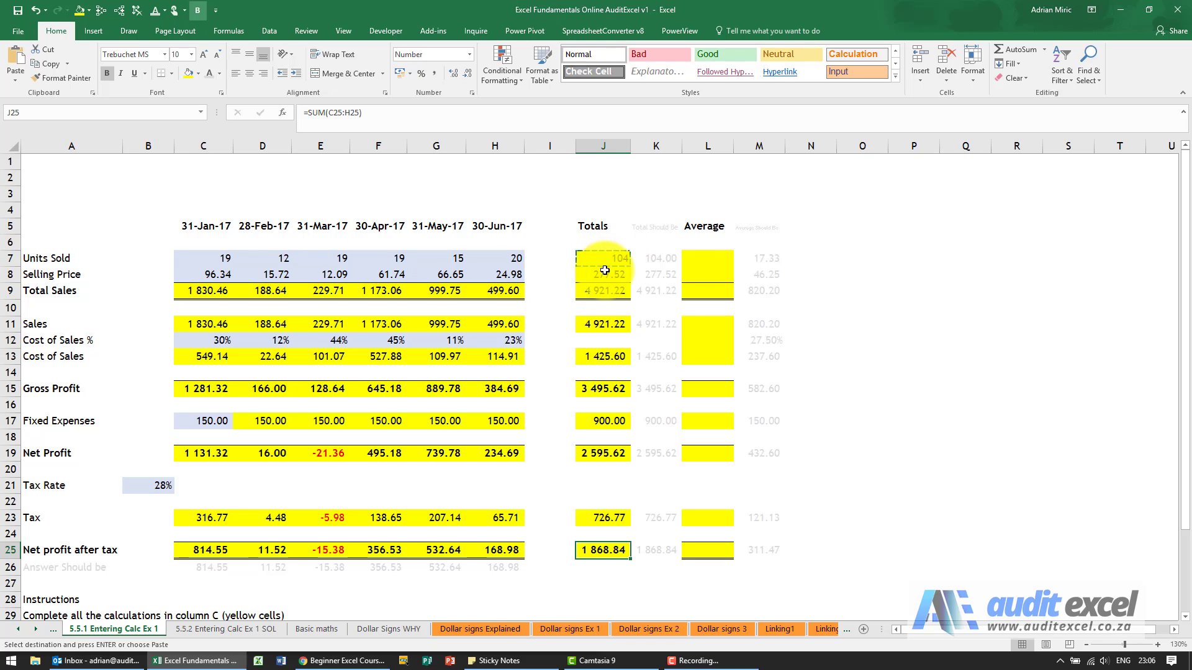
Step: Enter =AVERAGE(C7:H7) in L7 to average the Units Sold from January to June
left_click(708, 257)
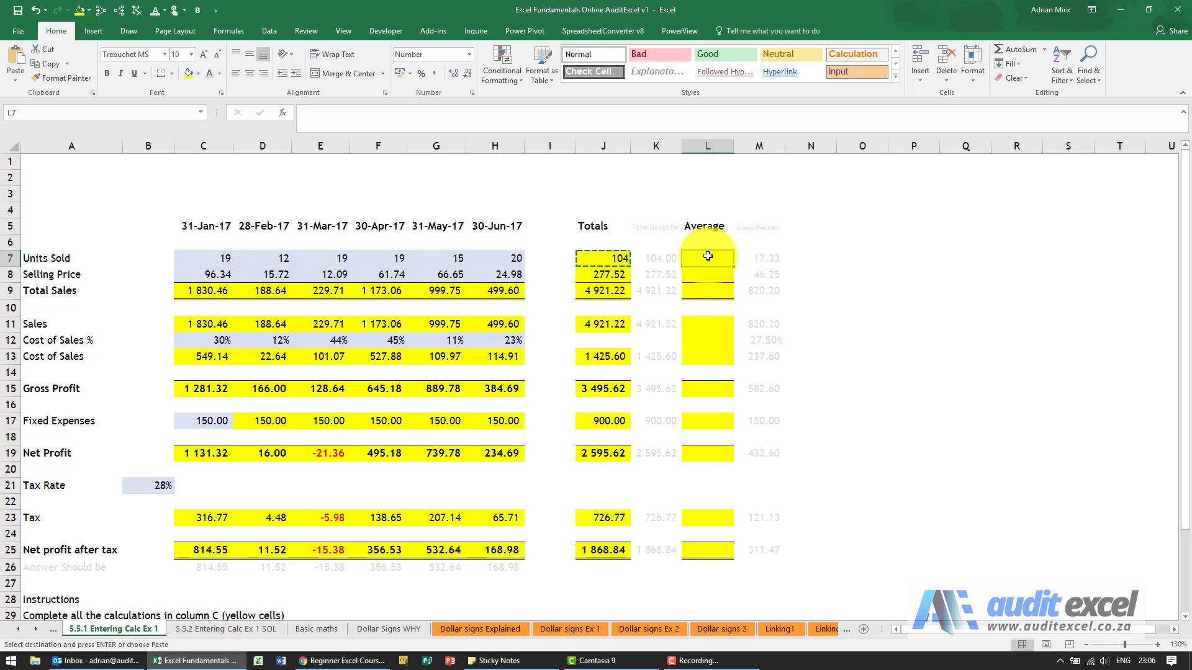
type("=avera")
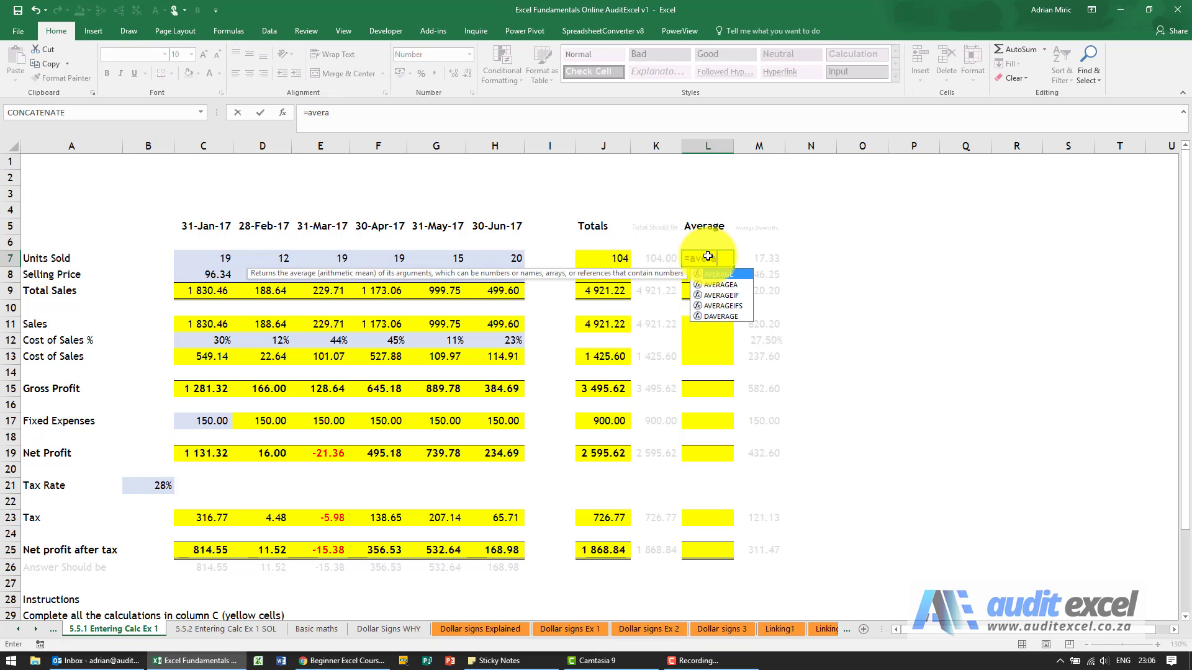
type("ge(")
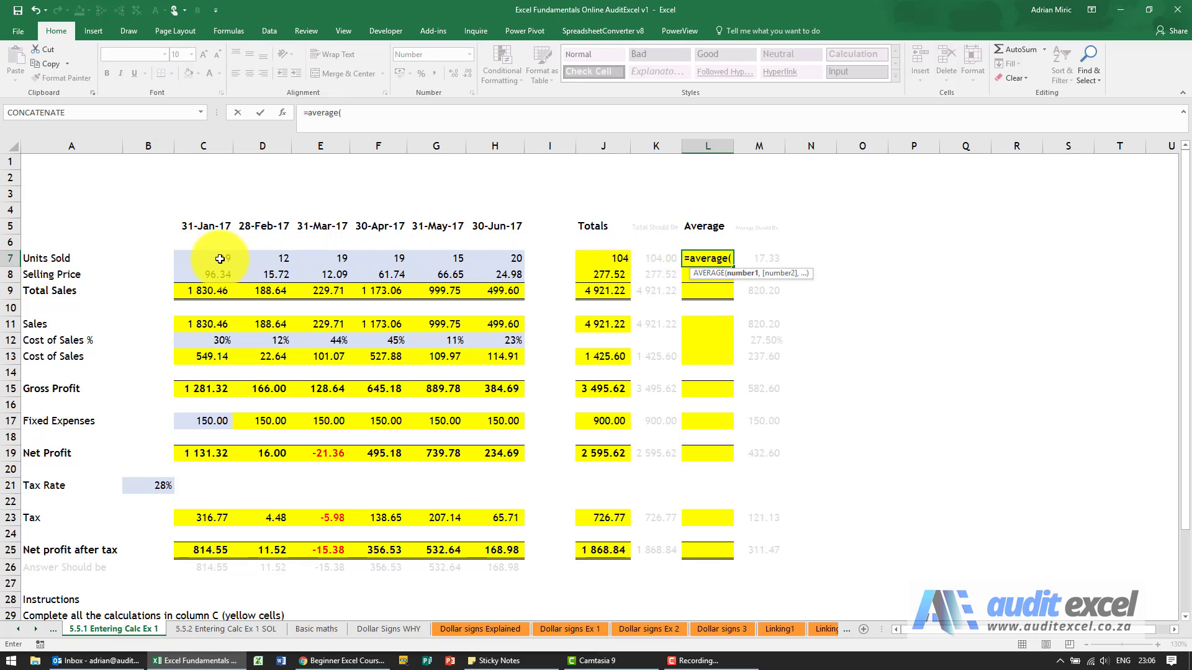
left_click_drag(217, 258, 483, 257)
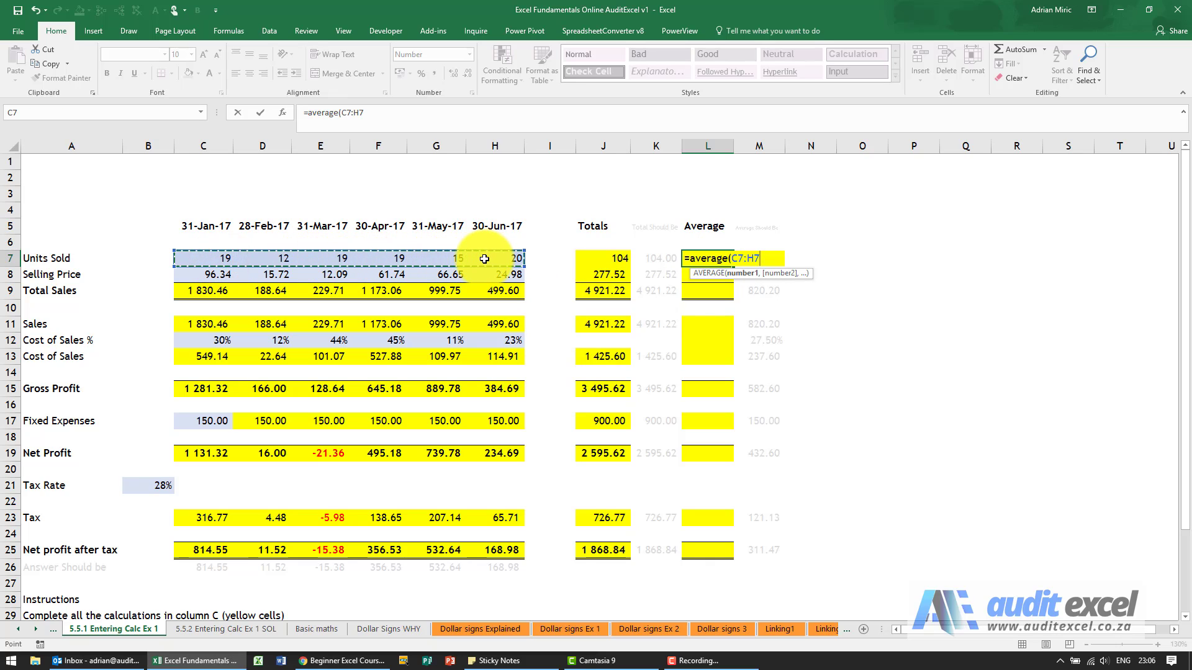
type(")")
key("ctrl+Return")
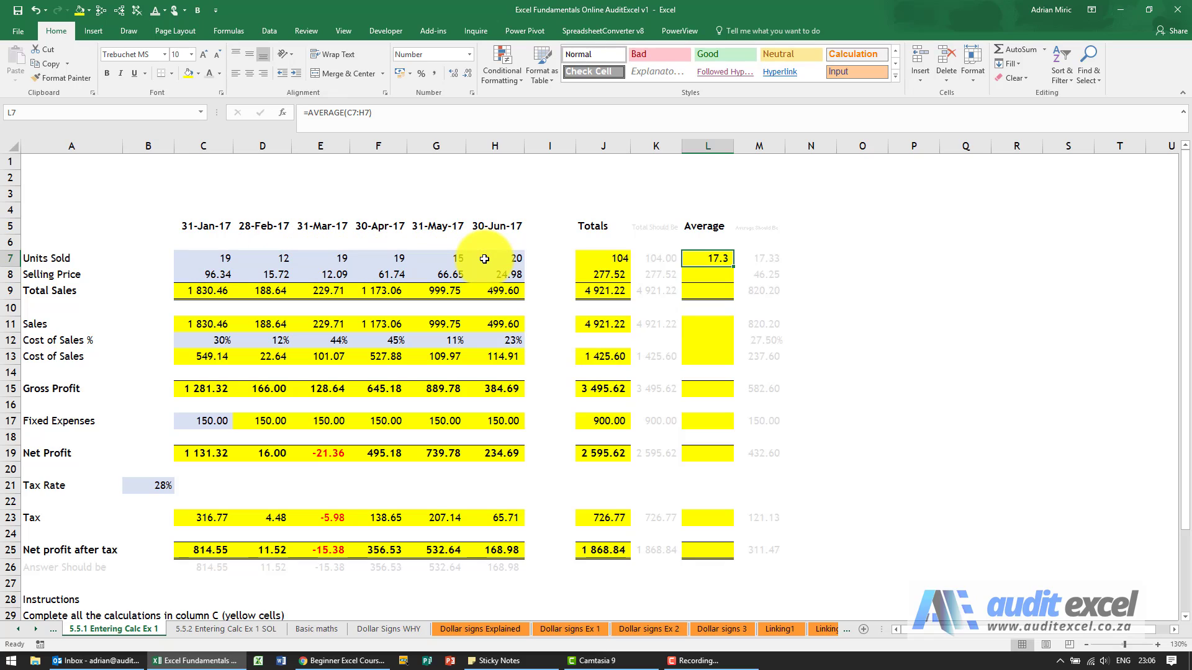
Step: Copy the Units Sold average in L7 and paste only its formula into L8:L9 and L11:L13
key("ctrl+c")
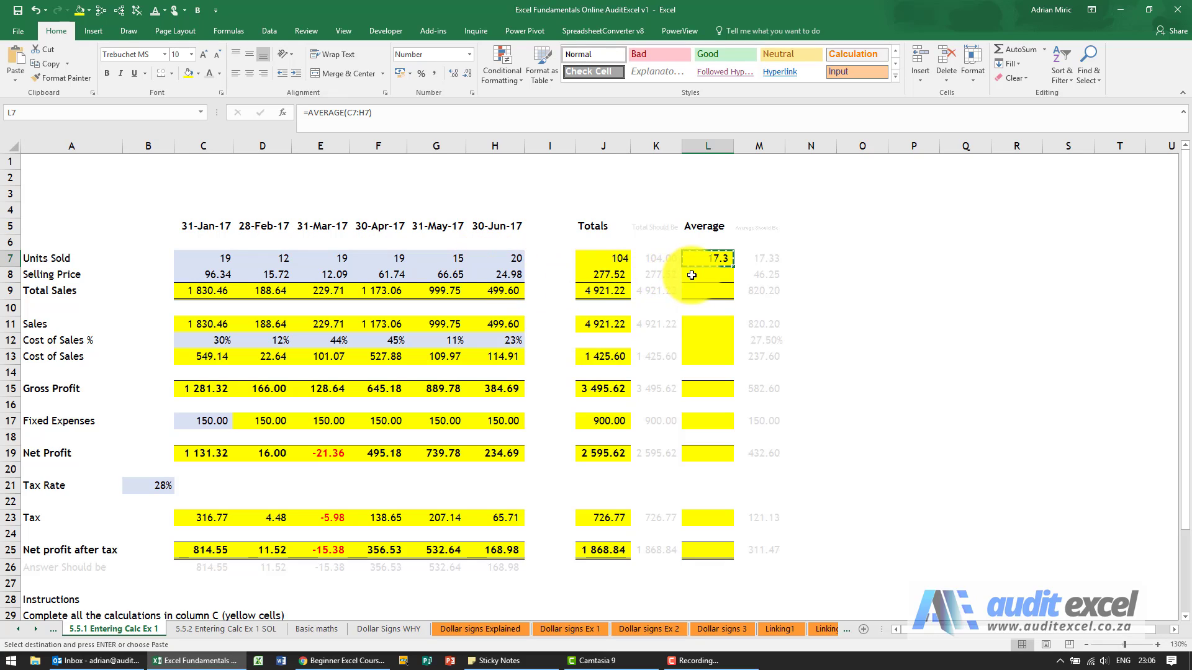
left_click_drag(702, 274, 696, 285)
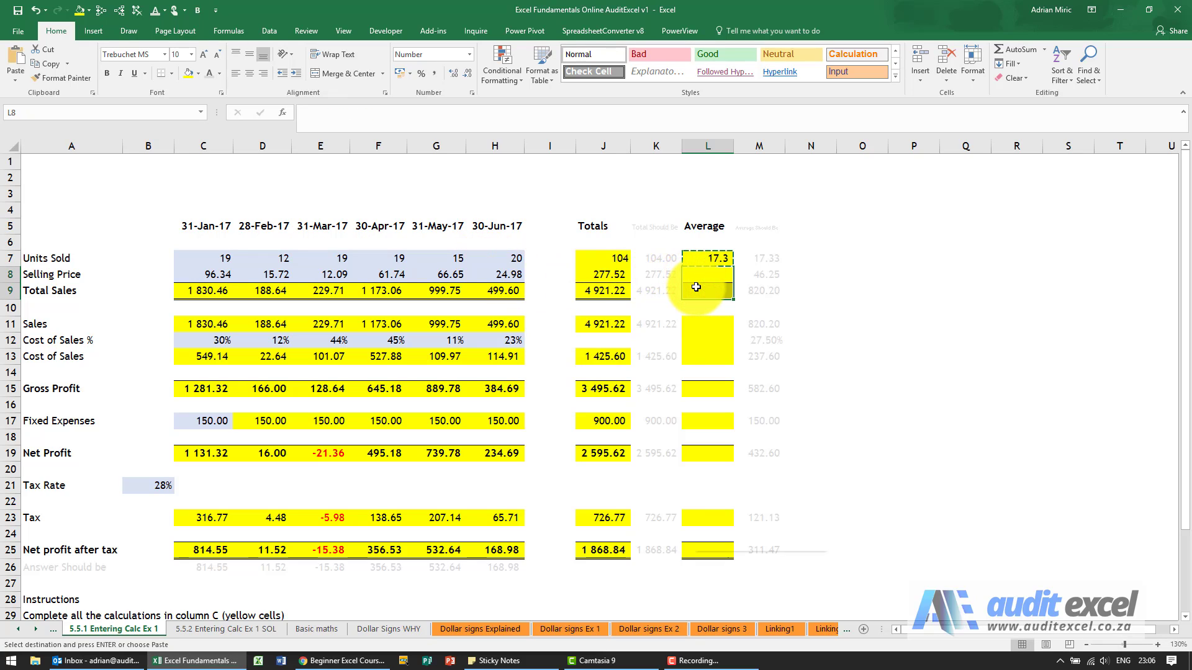
right_click(696, 287)
left_click(753, 336)
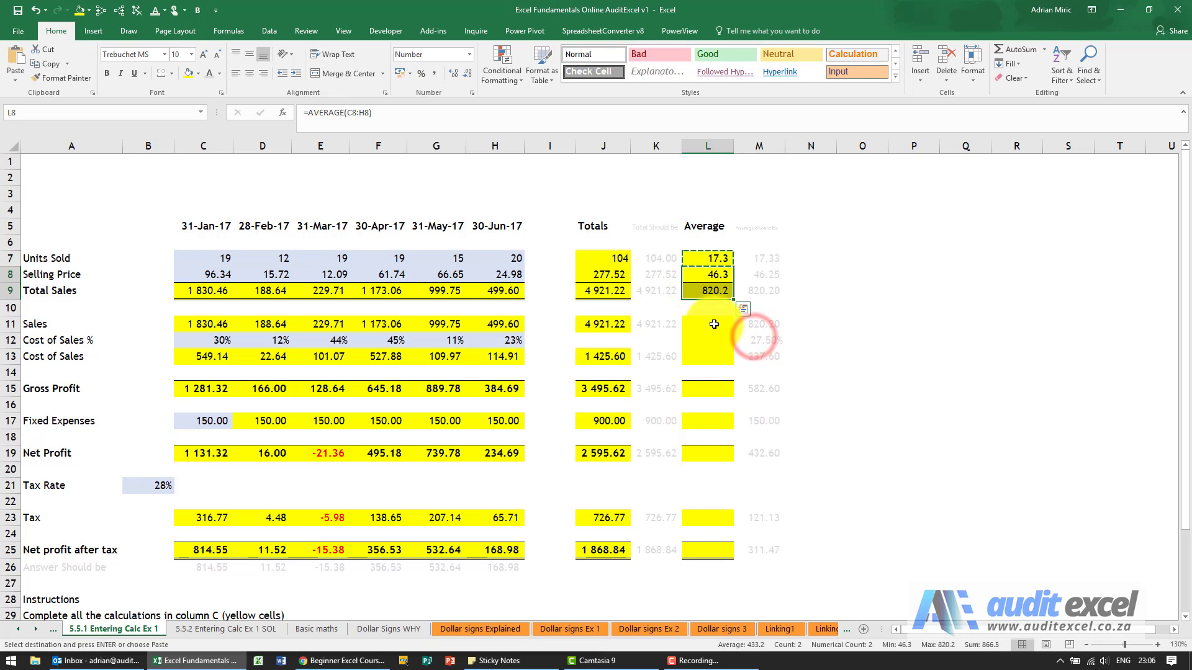
left_click_drag(712, 323, 712, 353)
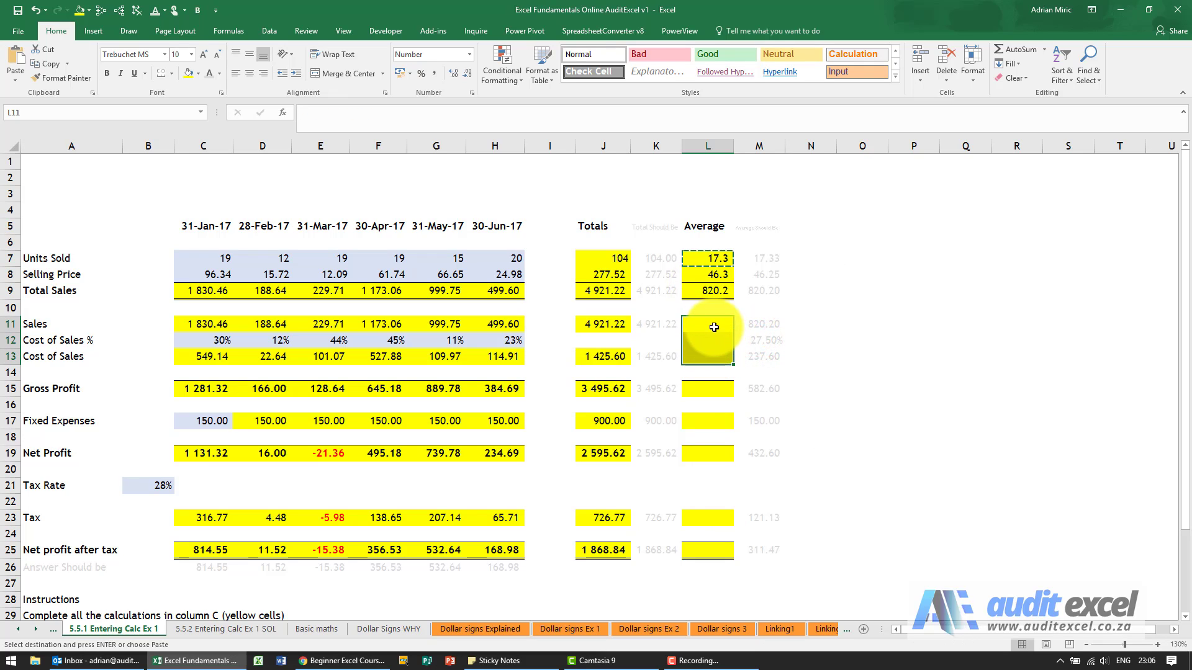
right_click(713, 327)
left_click(769, 385)
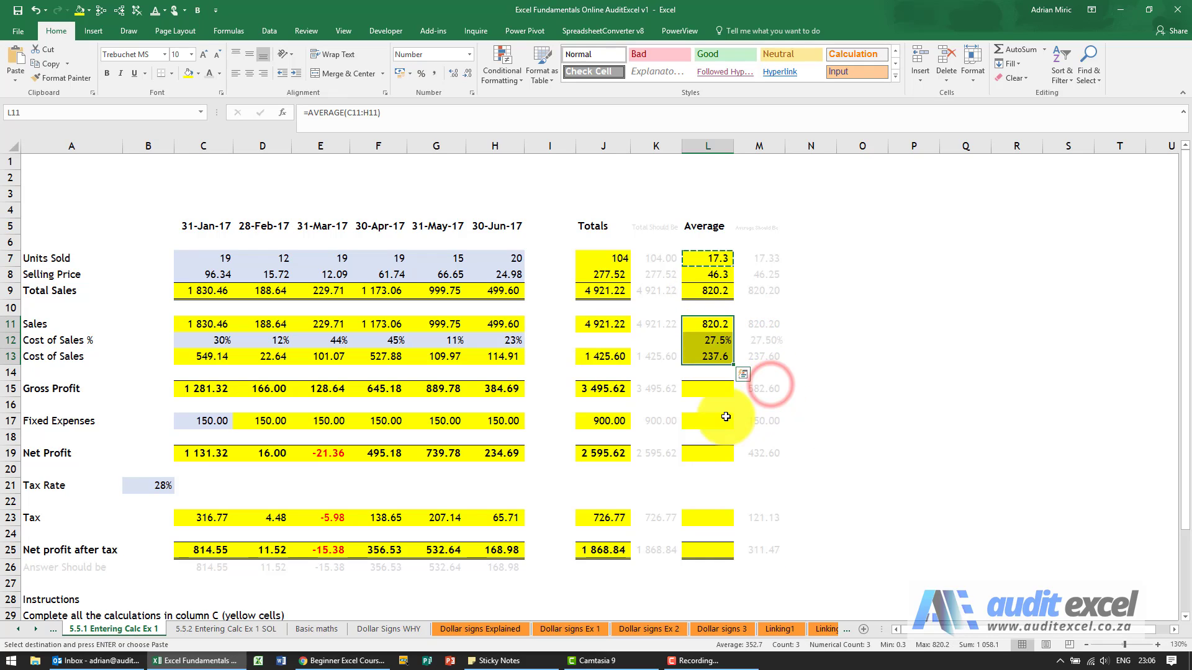
Step: Paste only the copied average formula into L15, L17 and L19 for Gross Profit, Fixed Expenses and Net Profit
right_click(708, 388)
left_click(773, 180)
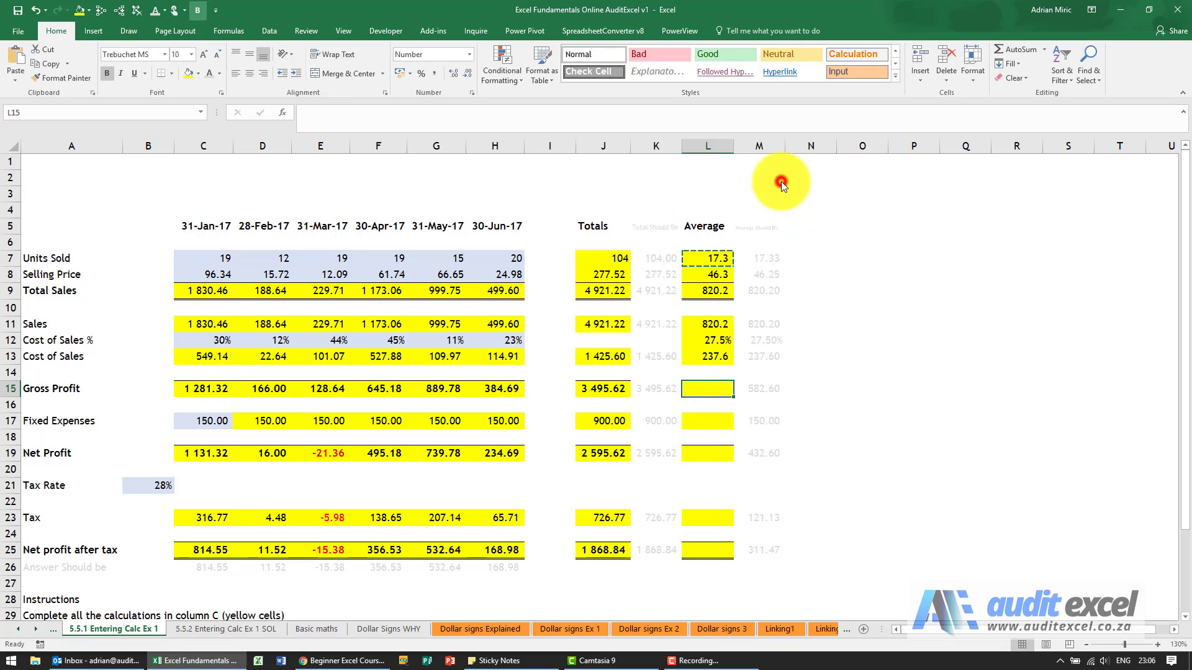
right_click(715, 385)
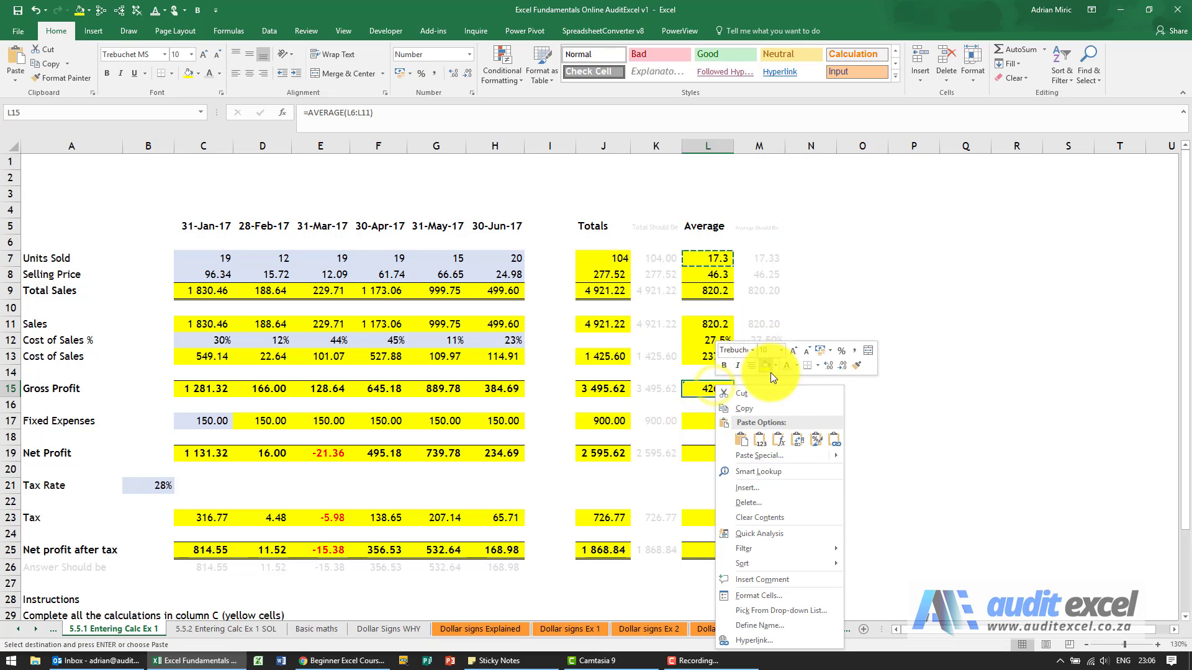
left_click(780, 439)
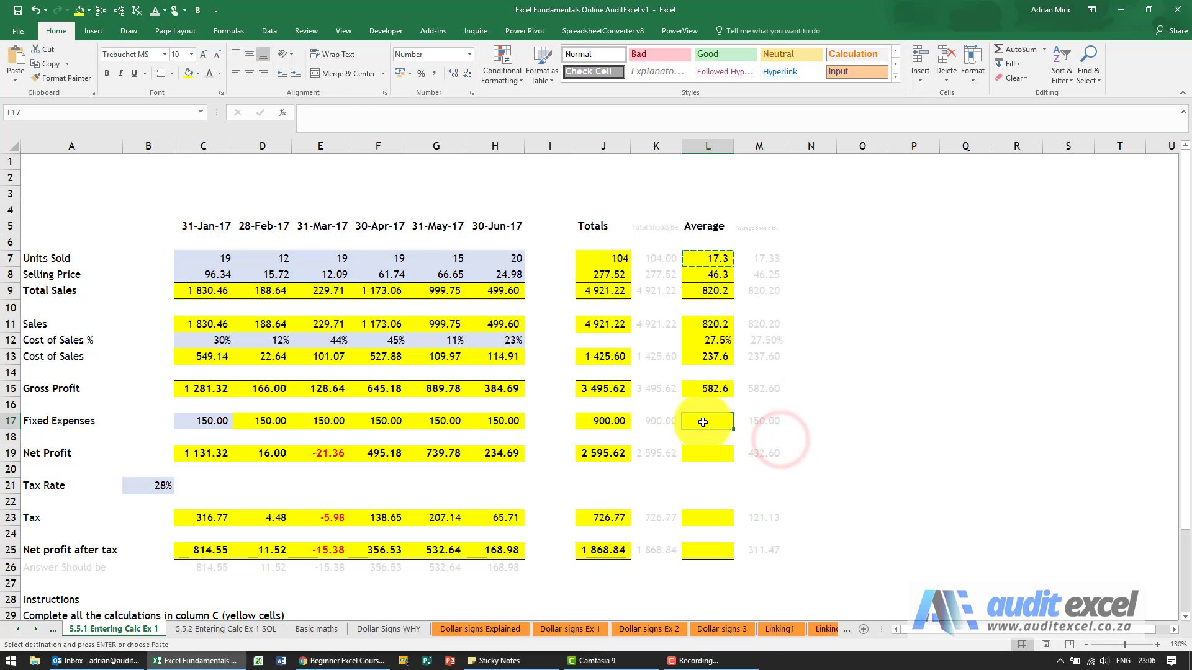
right_click(704, 421)
left_click(765, 216)
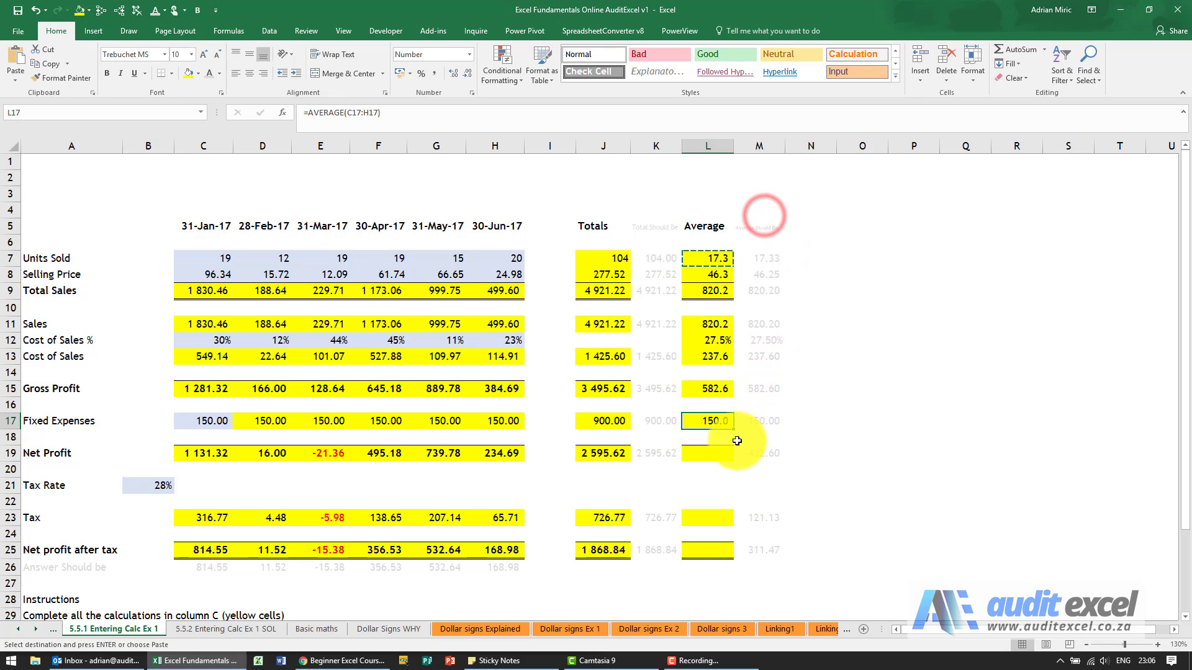
right_click(711, 455)
left_click(777, 247)
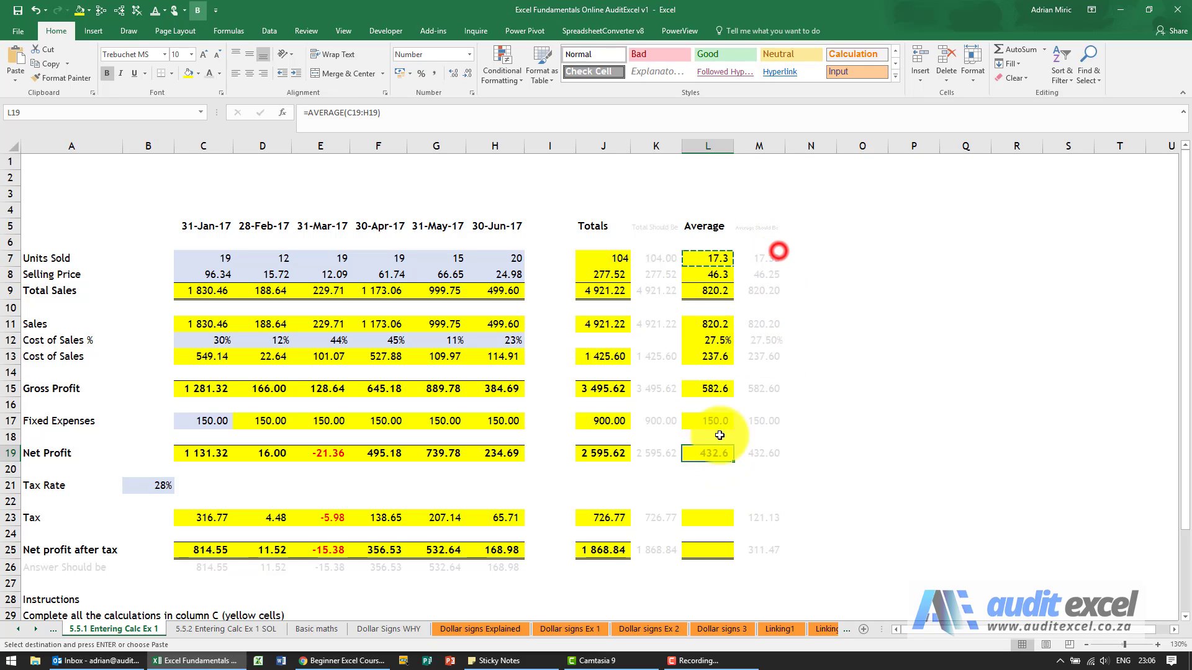
Step: Paste only the copied average formula into L23 for Tax and L25 for Net profit after tax
right_click(705, 517)
left_click(764, 314)
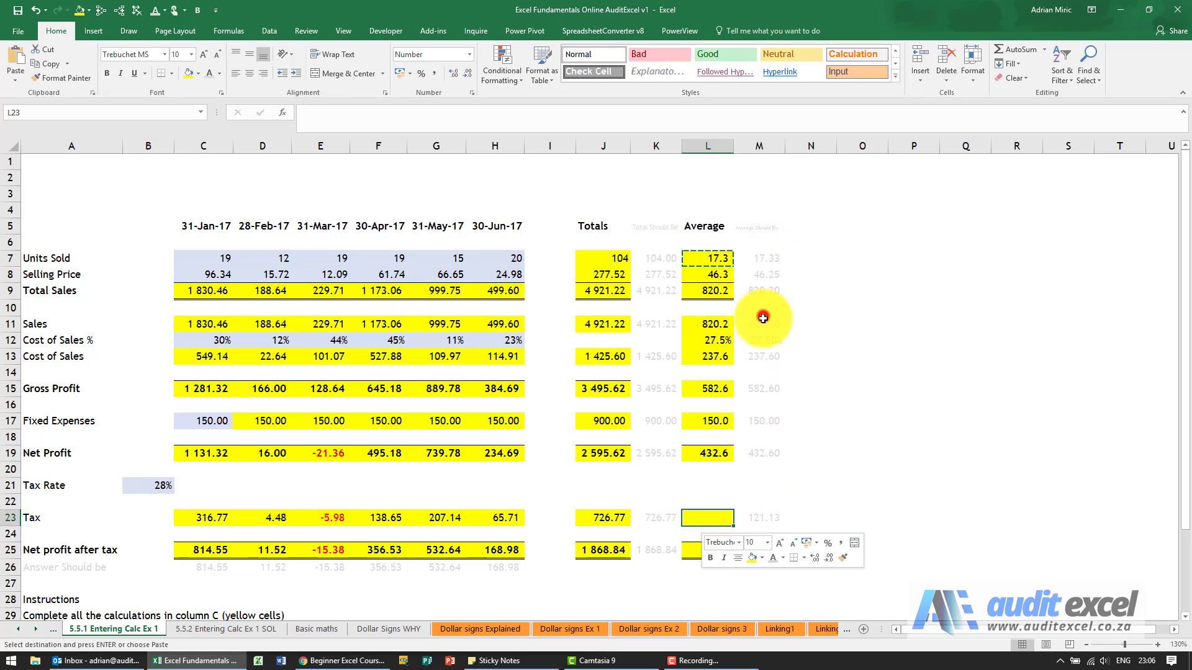
right_click(696, 550)
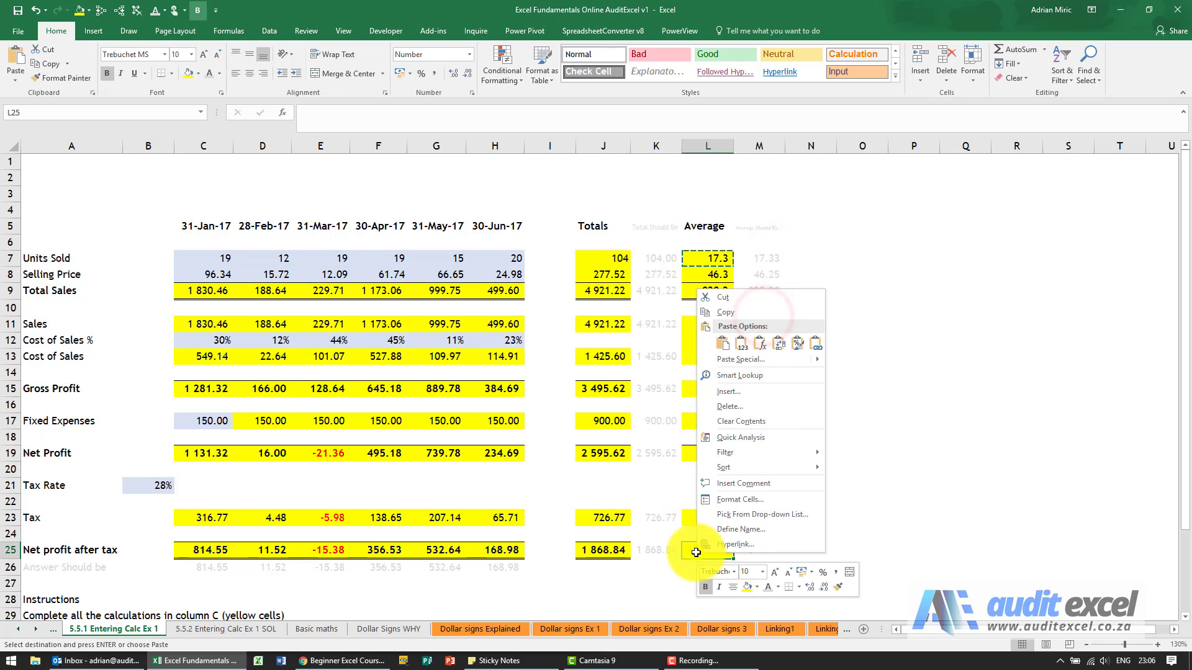
left_click(760, 343)
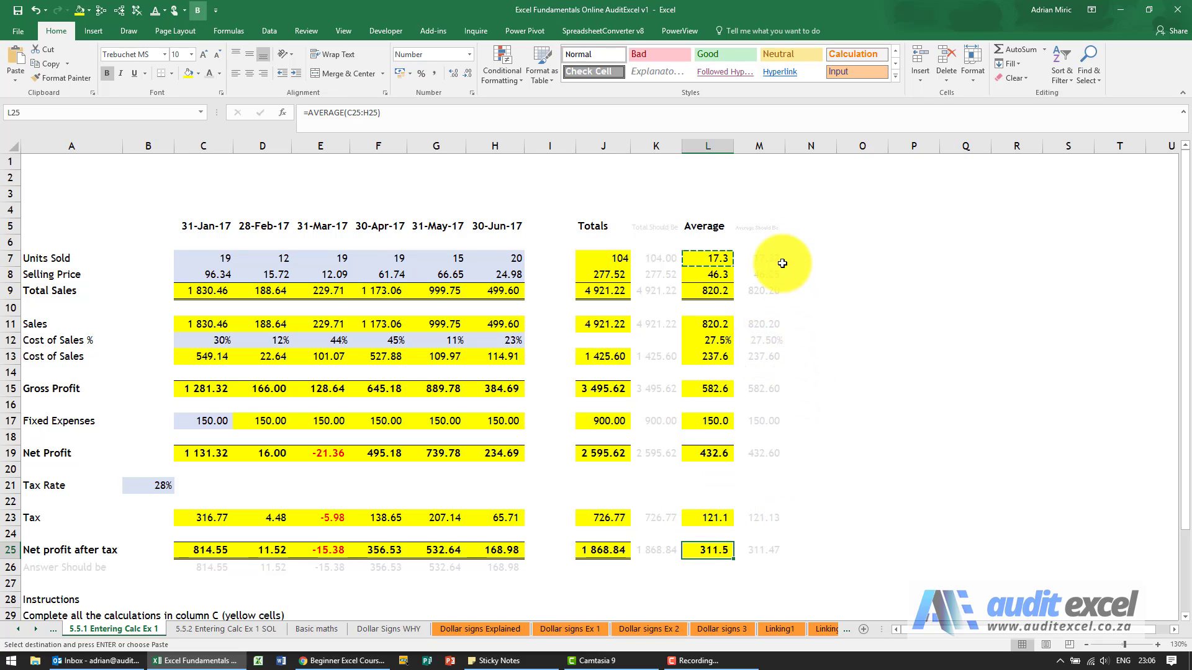